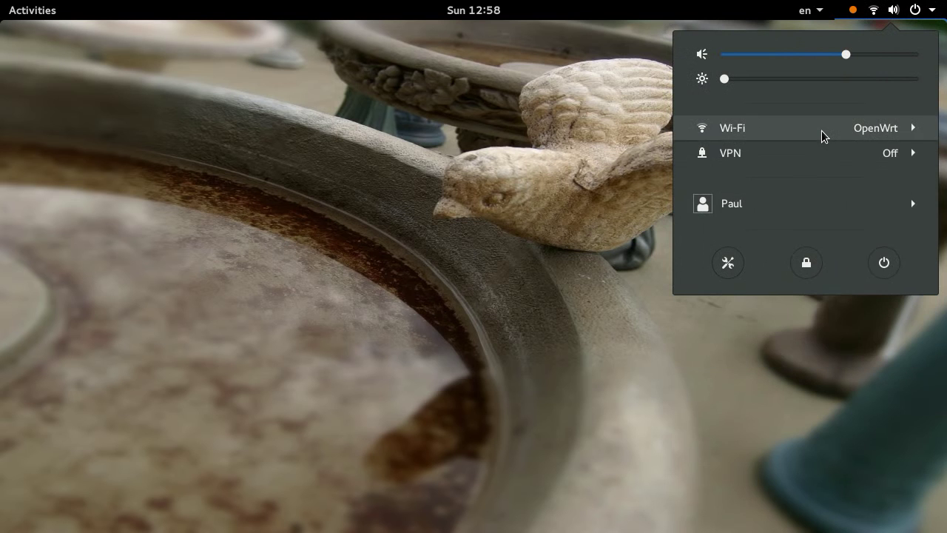
Step: Look over the system status menu with its Wi-Fi, VPN and user entries, and the keyboard input source list
{"action": "left_click", "coordinate": [821, 202]}
{"action": "left_click", "coordinate": [820, 202]}
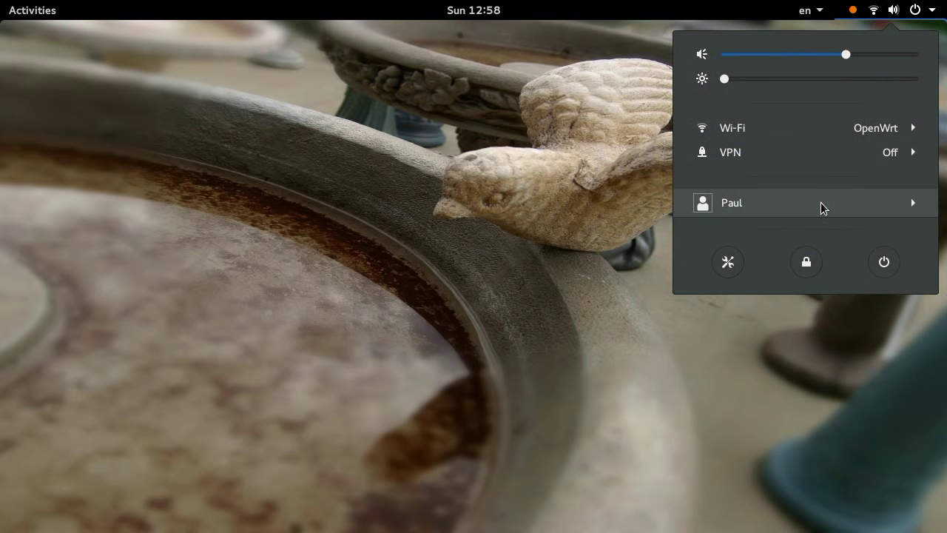
{"action": "mouse_move", "coordinate": [803, 9]}
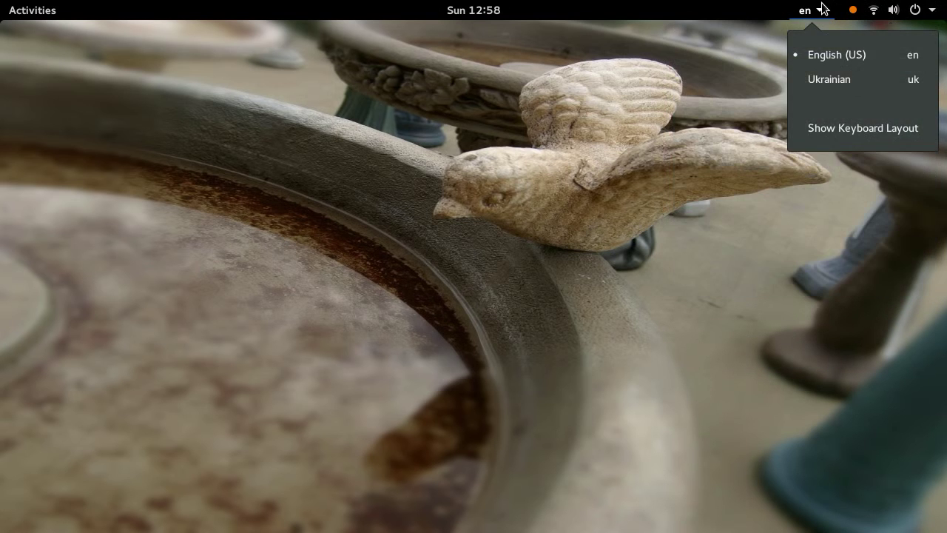
{"action": "left_click", "coordinate": [822, 9]}
Step: View the notification list and the month calendar of the desktop clock, and close them again
{"action": "left_click", "coordinate": [461, 8]}
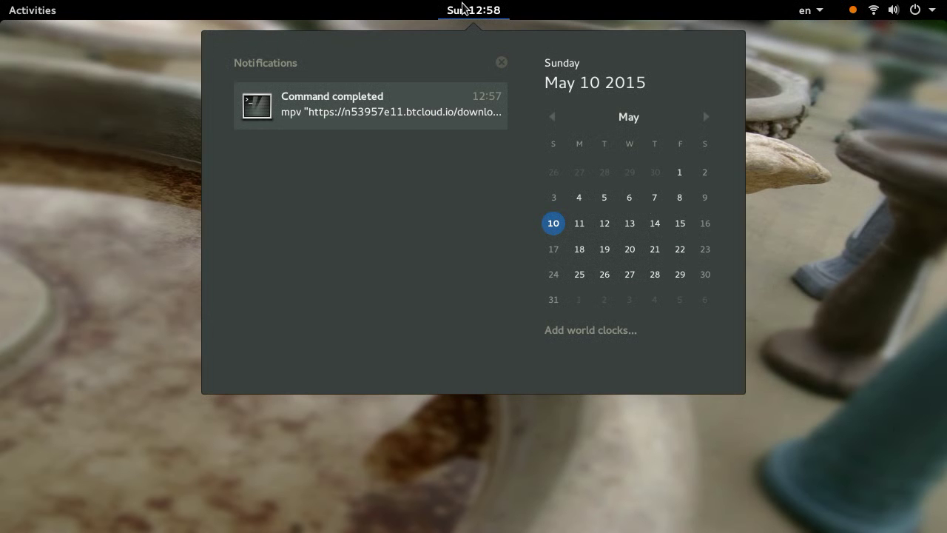
{"action": "left_click", "coordinate": [462, 7]}
{"action": "left_click", "coordinate": [461, 7]}
{"action": "left_click", "coordinate": [462, 7]}
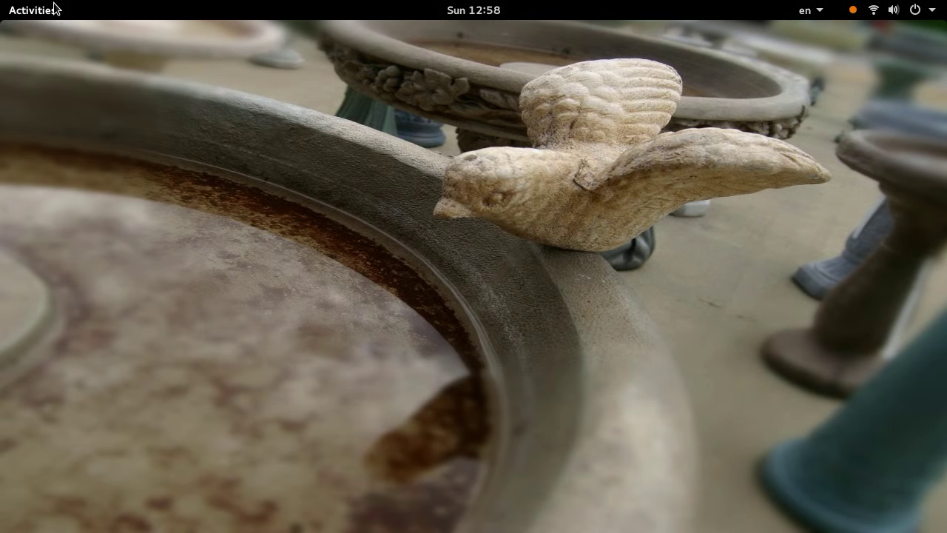
Step: Browse the installed applications in the Activities overview, comparing the pages of all applications with the frequently used ones
{"action": "left_click", "coordinate": [17, 7]}
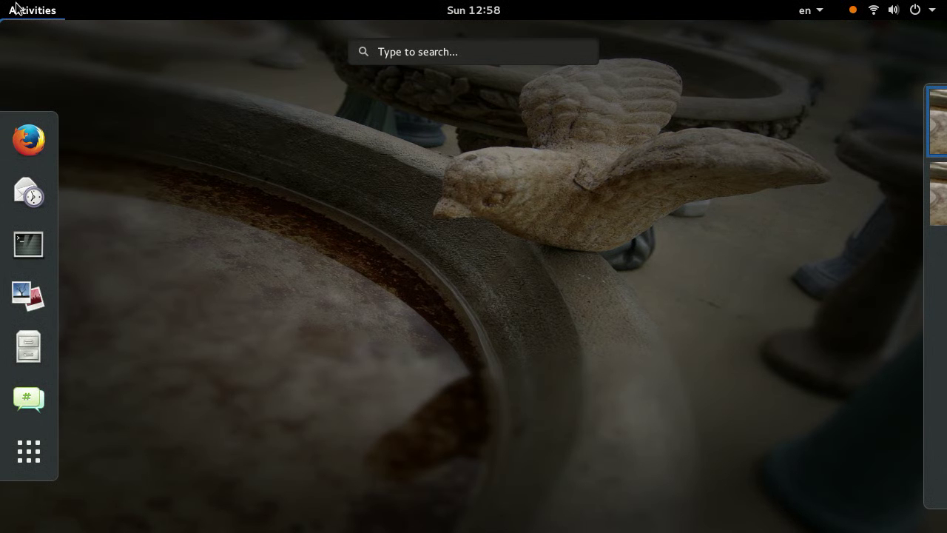
{"action": "left_click", "coordinate": [49, 443]}
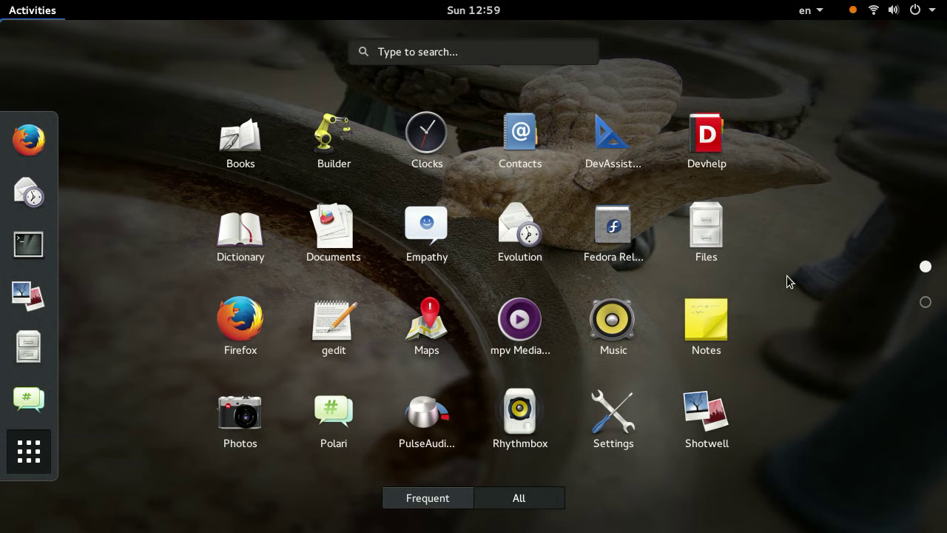
{"action": "left_click", "coordinate": [937, 310]}
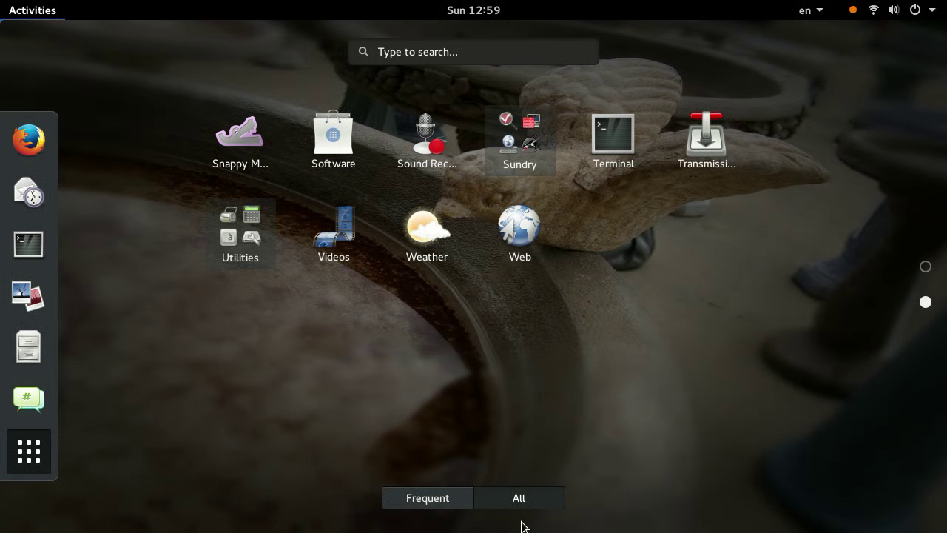
{"action": "left_click", "coordinate": [457, 510]}
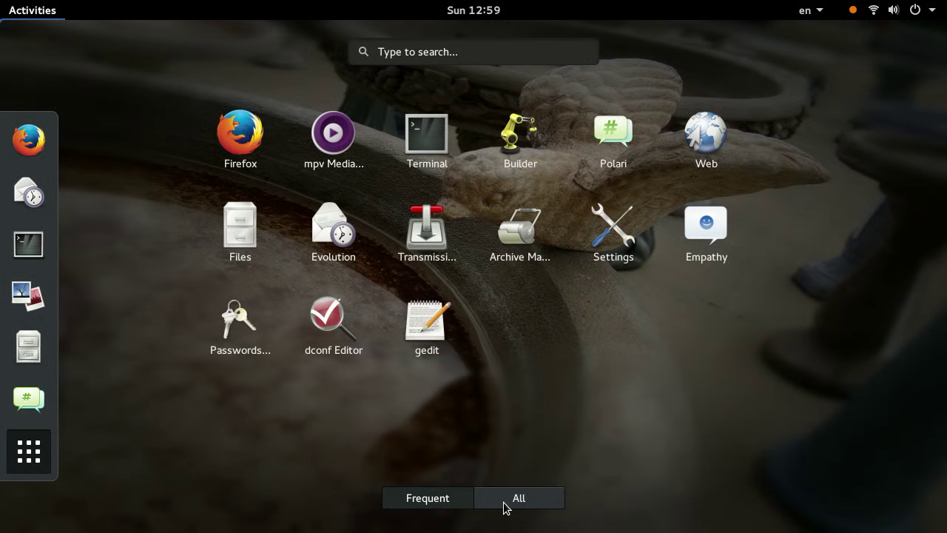
{"action": "left_click", "coordinate": [556, 507]}
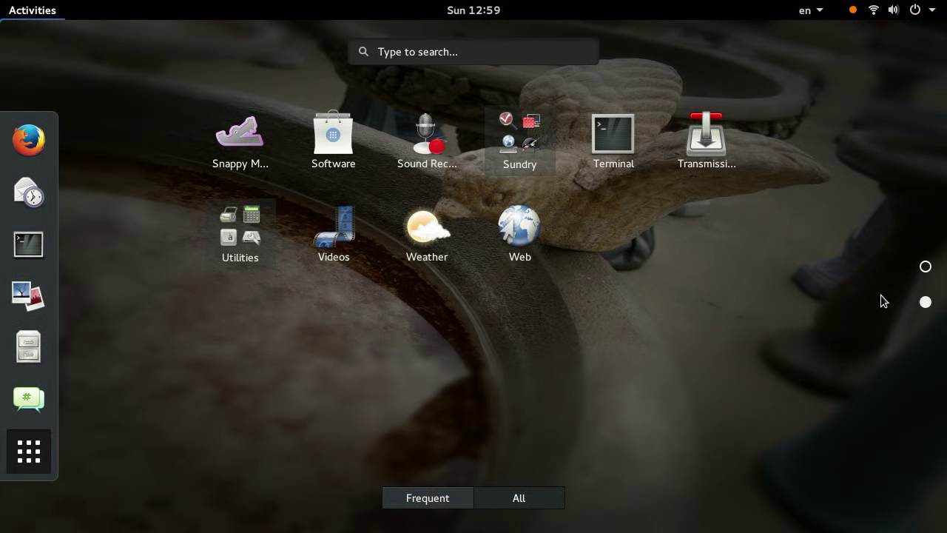
{"action": "left_click", "coordinate": [932, 272]}
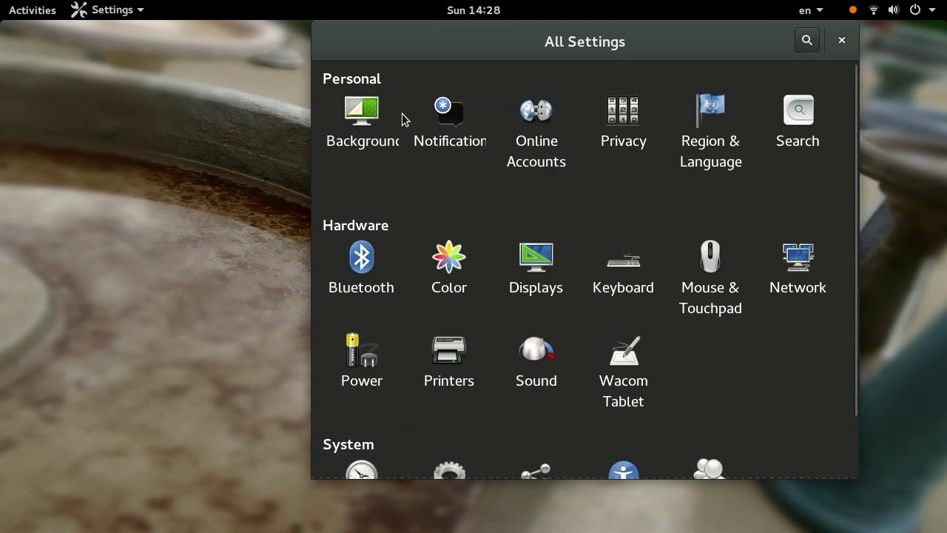
Step: Review the Background and Online Accounts settings, returning to the settings overview after each
{"action": "left_click", "coordinate": [371, 122]}
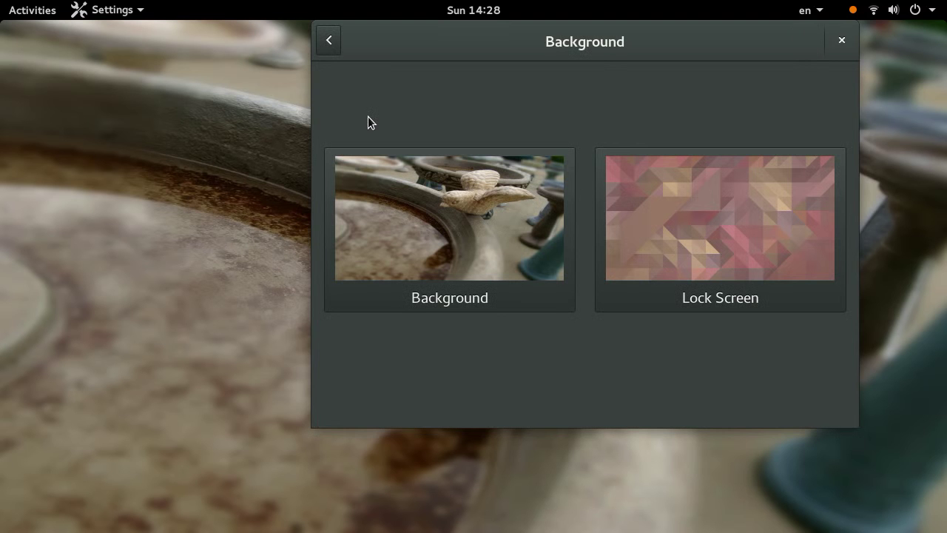
{"action": "left_click", "coordinate": [329, 41]}
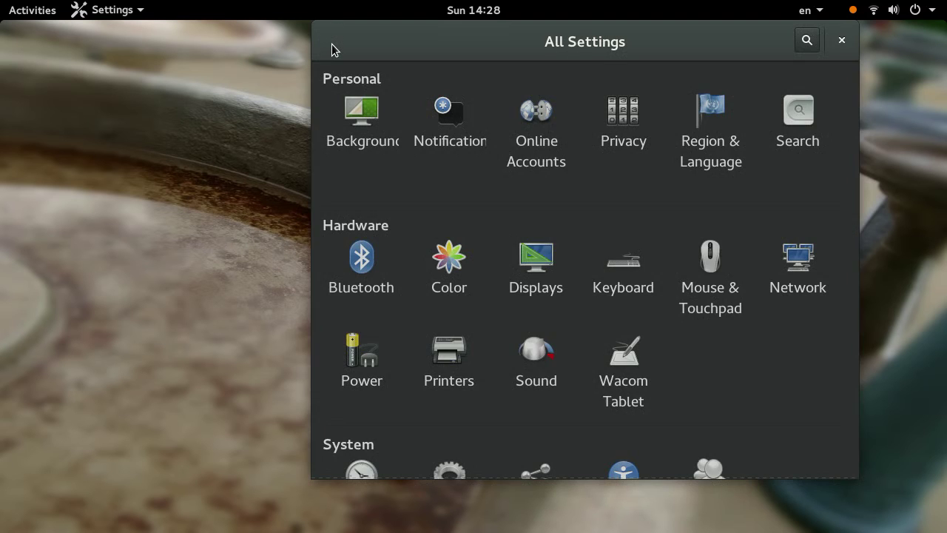
{"action": "left_click", "coordinate": [542, 153]}
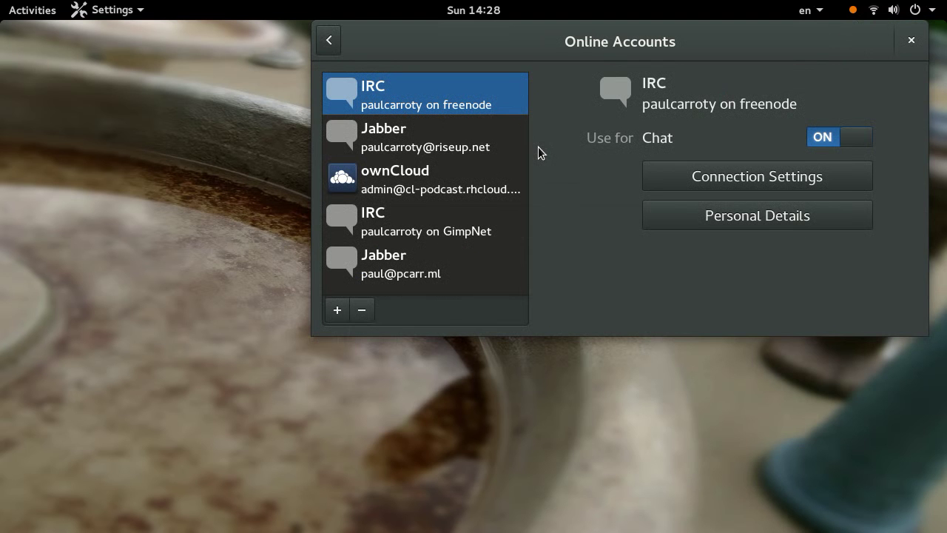
{"action": "left_click", "coordinate": [330, 41]}
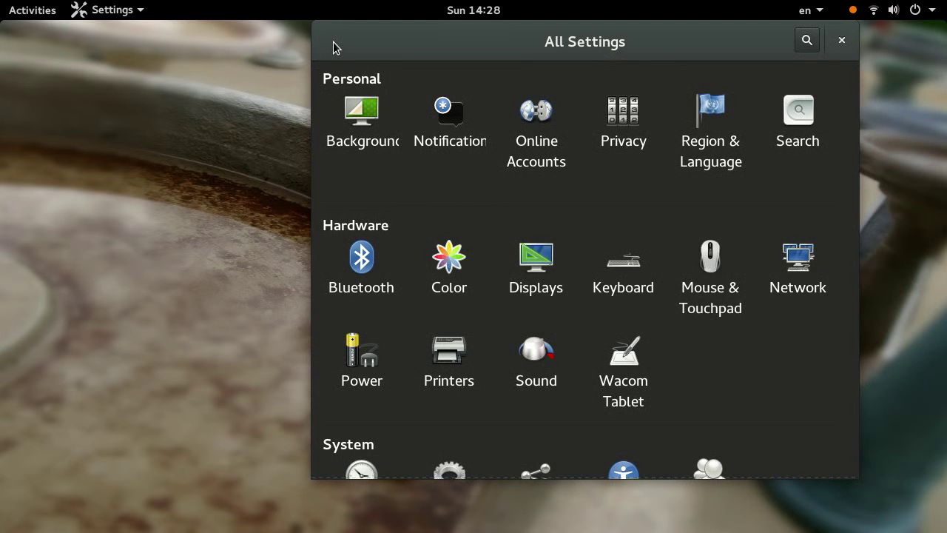
Step: Inspect the size, aspect ratio and resolution of the built-in display in the Displays settings, leaving them as they are
{"action": "left_click", "coordinate": [545, 272]}
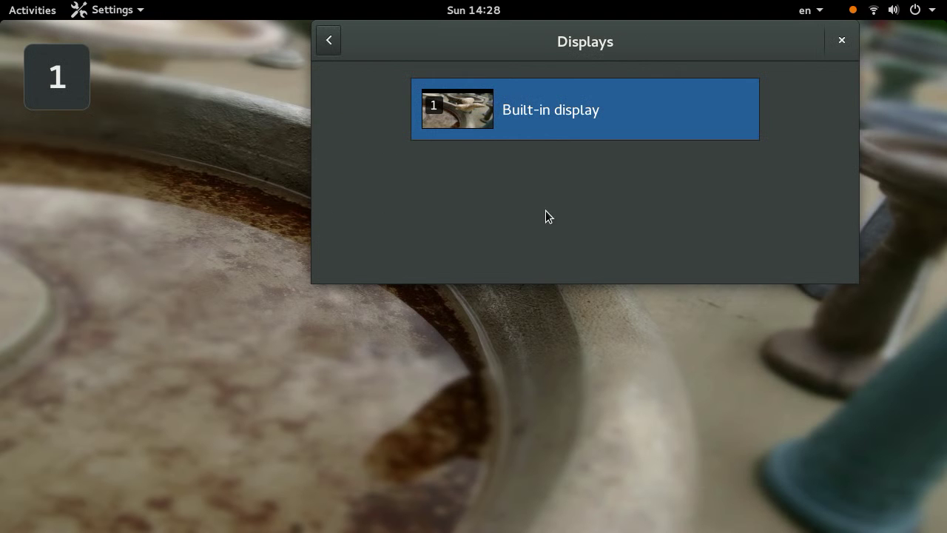
{"action": "left_click", "coordinate": [534, 115]}
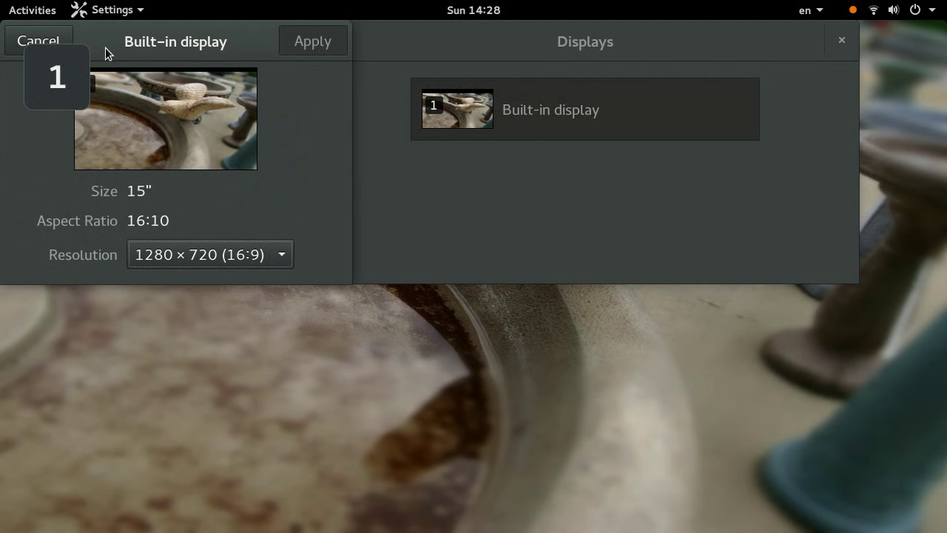
{"action": "left_click", "coordinate": [33, 43]}
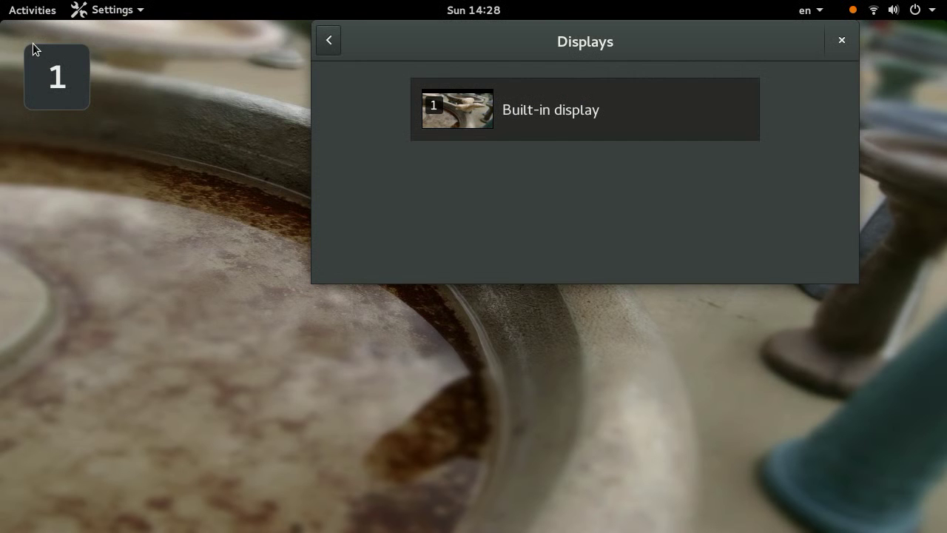
{"action": "left_click", "coordinate": [336, 46]}
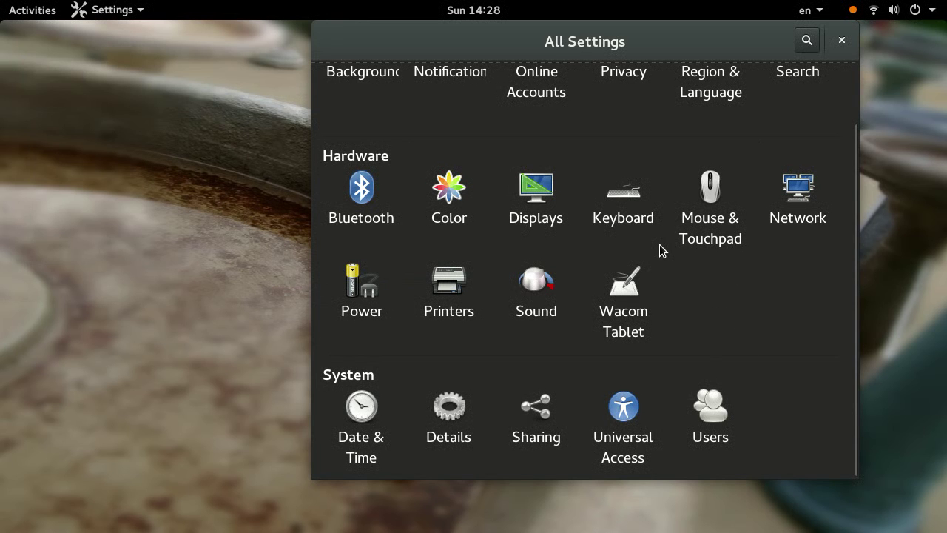
Step: Review the typing options and the shortcut categories in the Keyboard settings, and return to the settings overview
{"action": "left_click", "coordinate": [624, 216]}
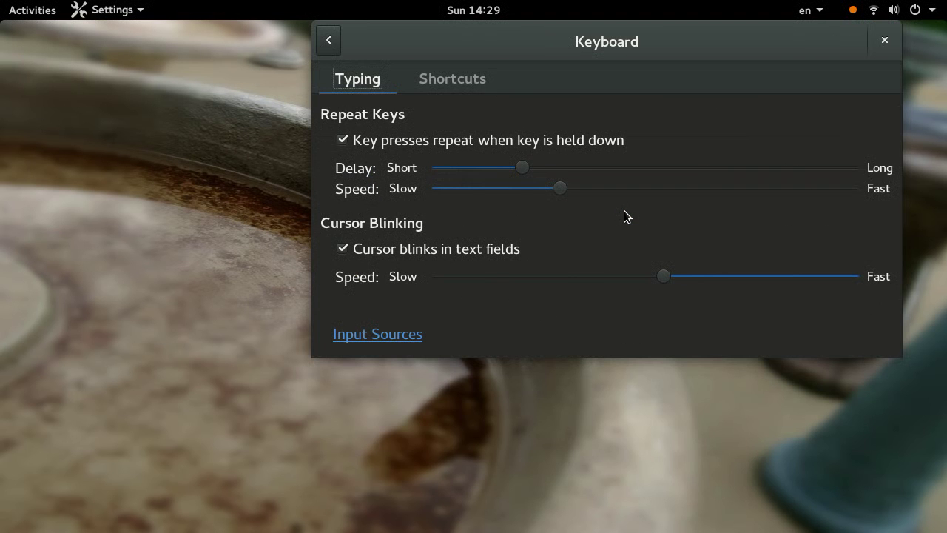
{"action": "left_click", "coordinate": [478, 85]}
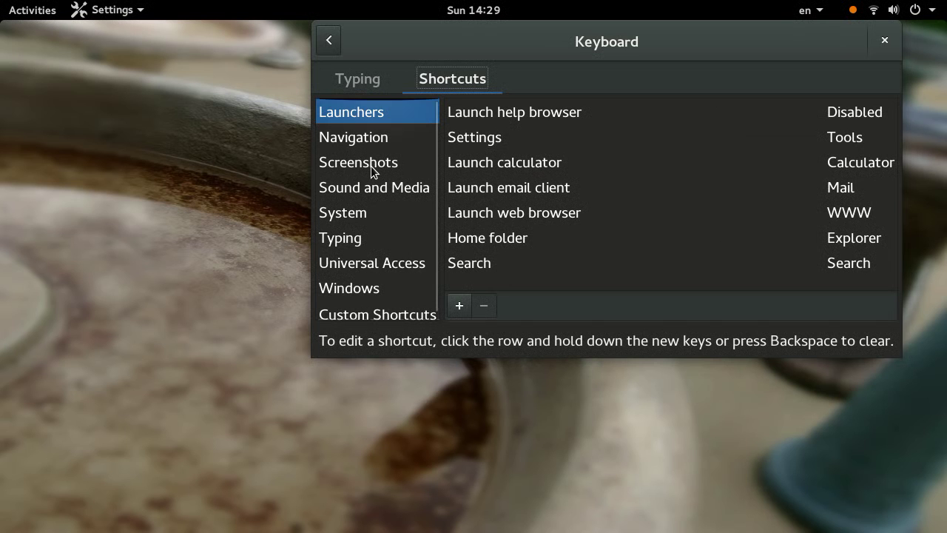
{"action": "scroll", "coordinate": [371, 166], "scroll_direction": "down", "scroll_amount": 1}
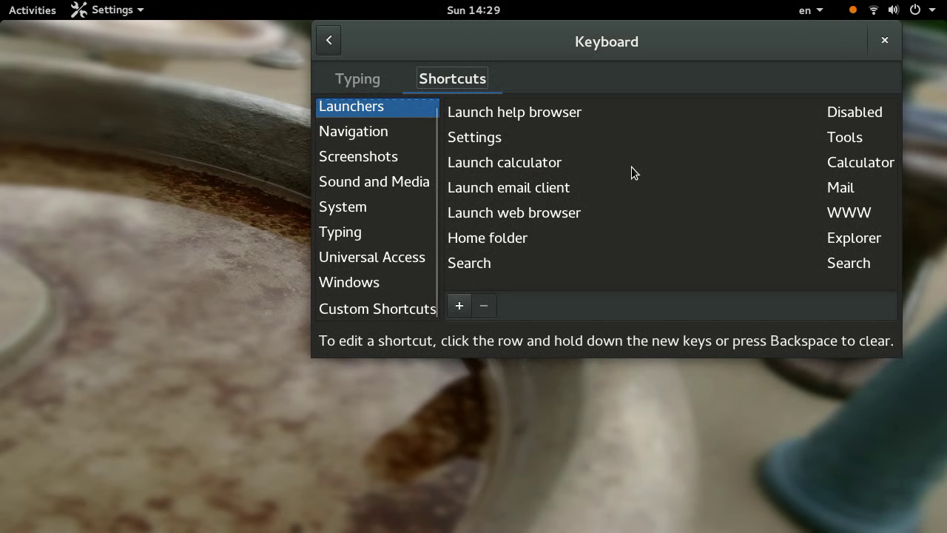
{"action": "left_click", "coordinate": [337, 53]}
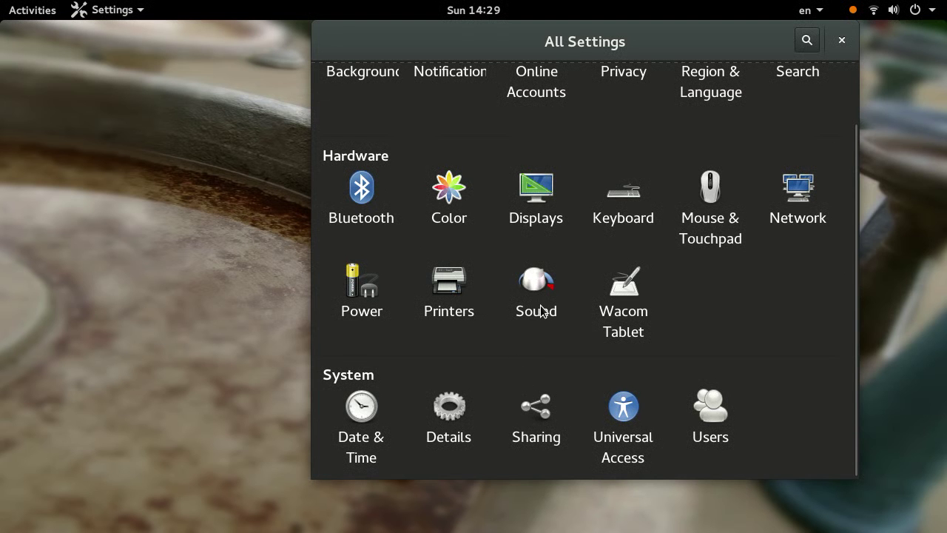
Step: Examine the output, input, sound effects and application sections of the Sound settings, and return to the settings overview
{"action": "left_click", "coordinate": [541, 273]}
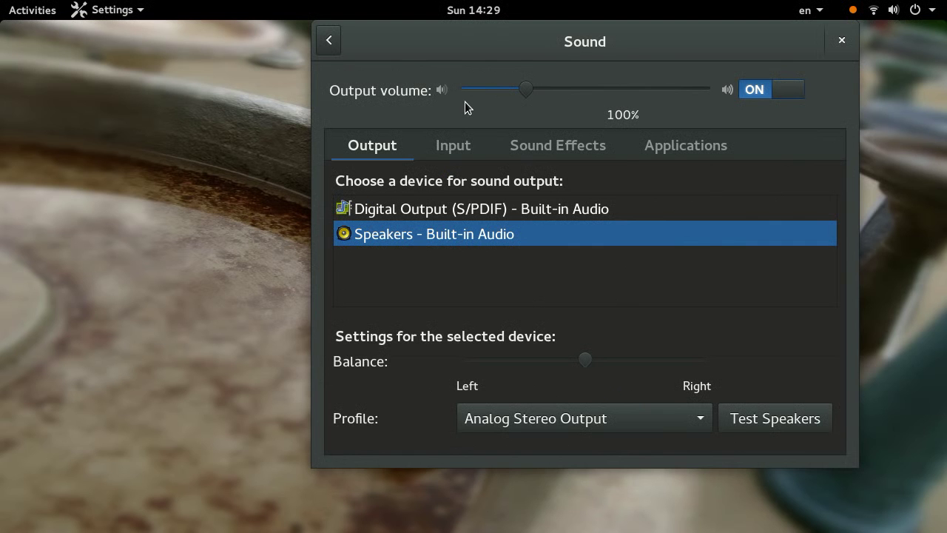
{"action": "left_click", "coordinate": [454, 146]}
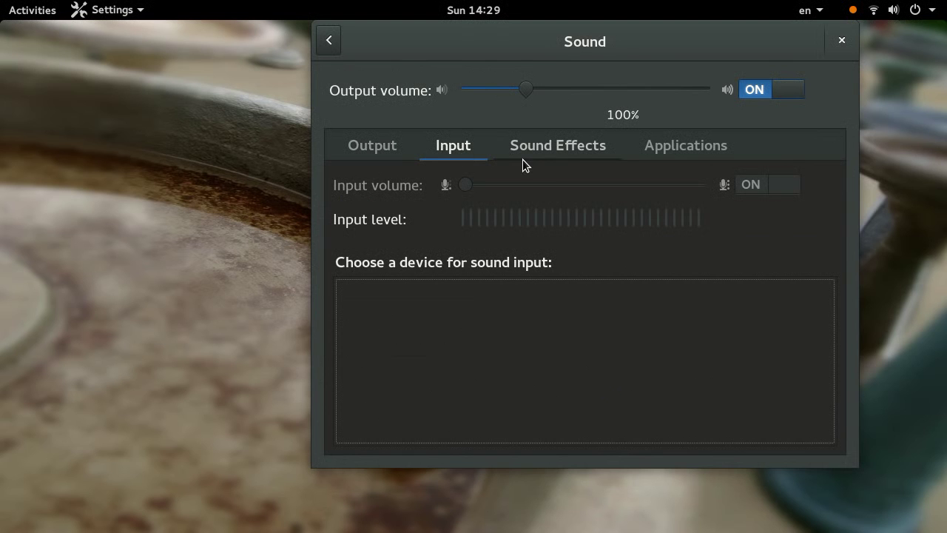
{"action": "left_click", "coordinate": [574, 155]}
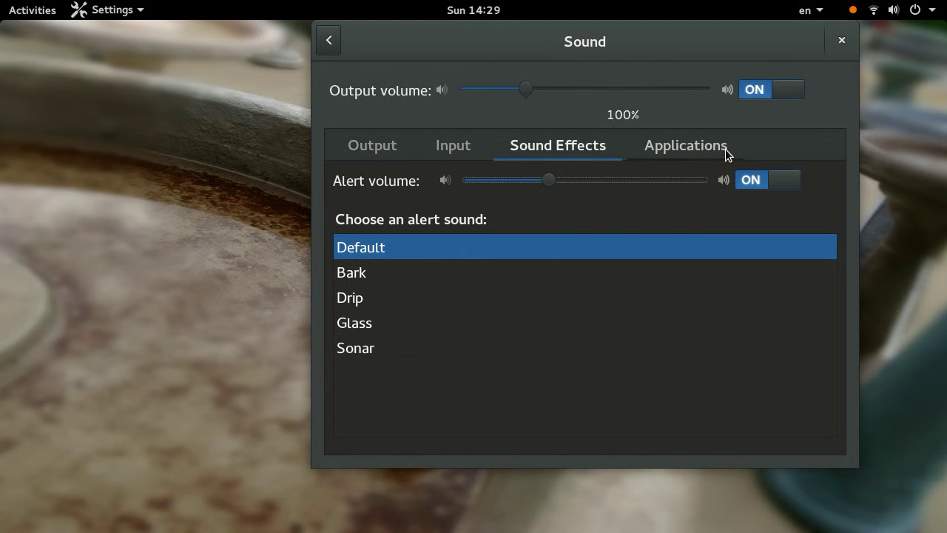
{"action": "left_click", "coordinate": [725, 154]}
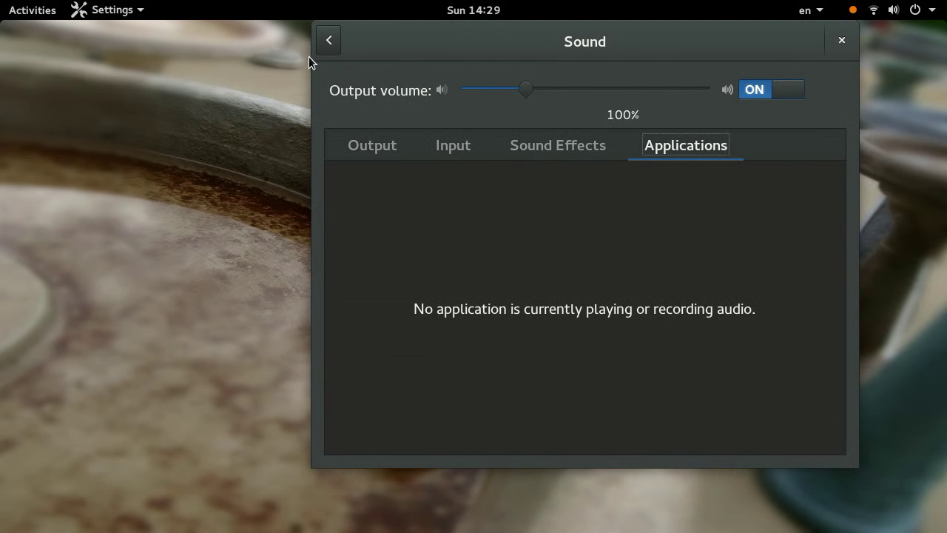
{"action": "left_click", "coordinate": [341, 37]}
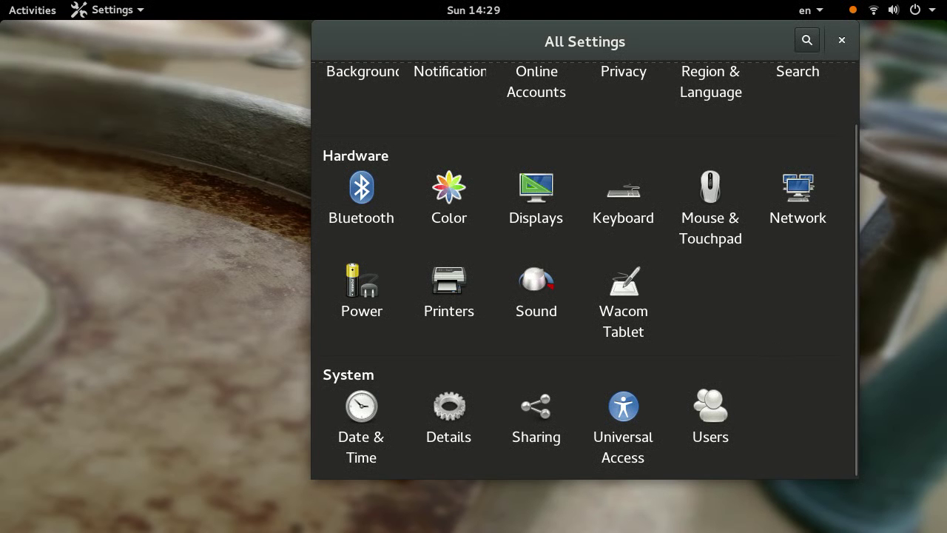
Step: Review the Date & Time settings and the Privacy settings, returning to the settings overview after each
{"action": "scroll", "coordinate": [789, 413], "scroll_direction": "up", "scroll_amount": 2}
{"action": "scroll", "coordinate": [787, 407], "scroll_direction": "down", "scroll_amount": 2}
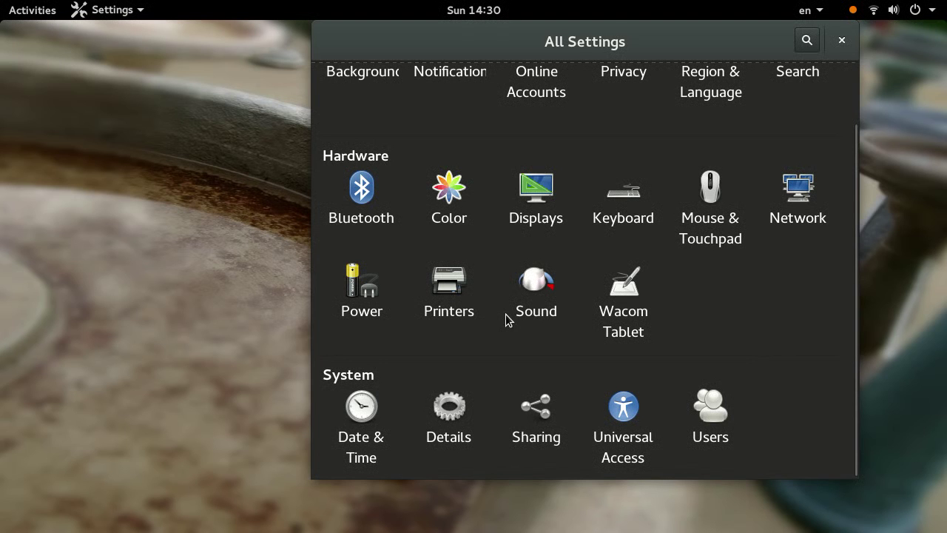
{"action": "left_click", "coordinate": [370, 446]}
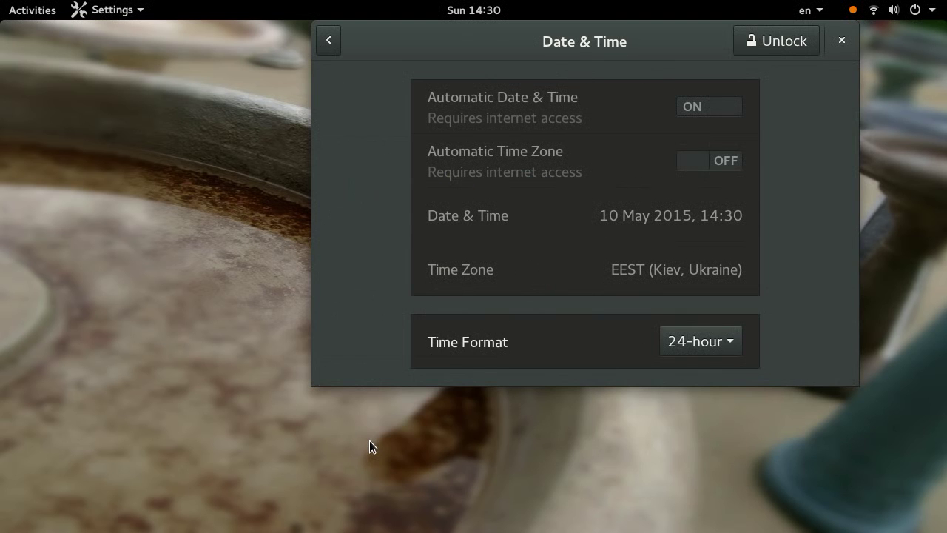
{"action": "left_click", "coordinate": [337, 43]}
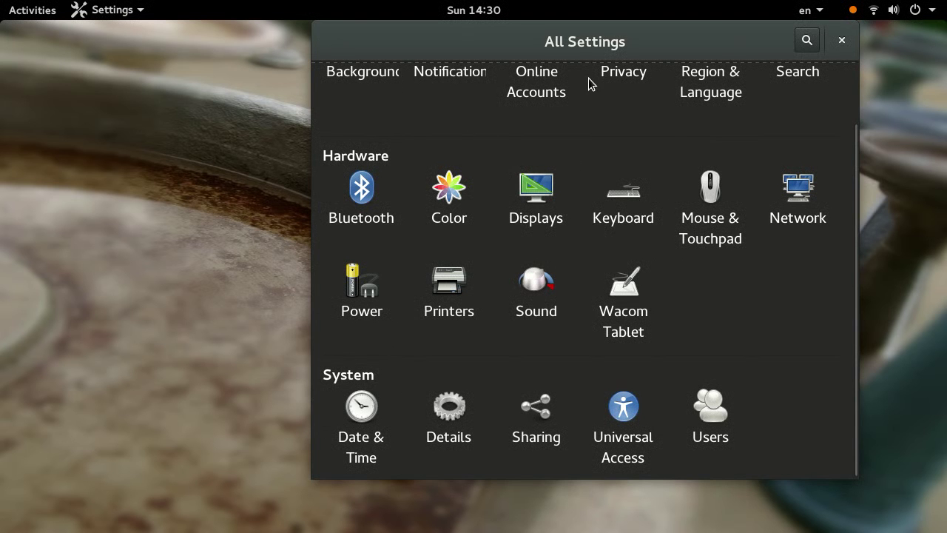
{"action": "left_click", "coordinate": [619, 81]}
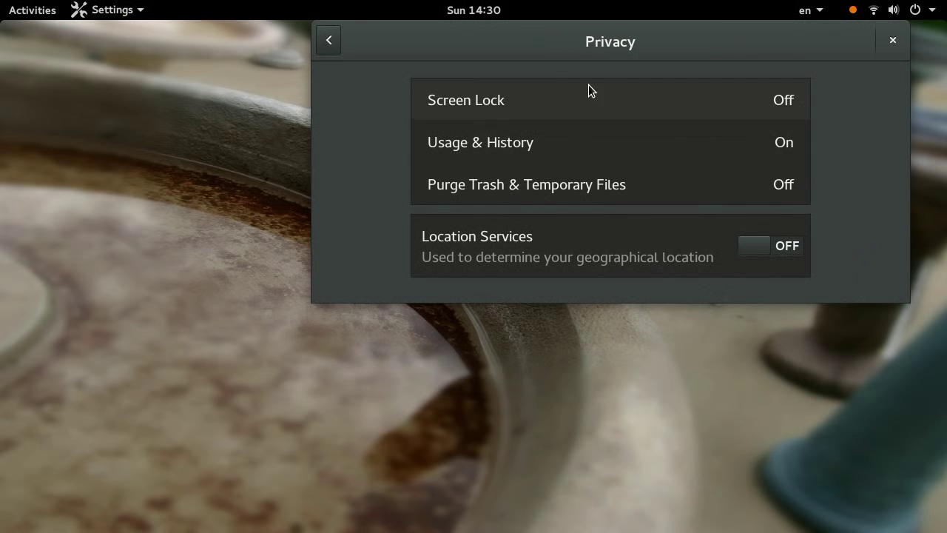
{"action": "left_click", "coordinate": [342, 42]}
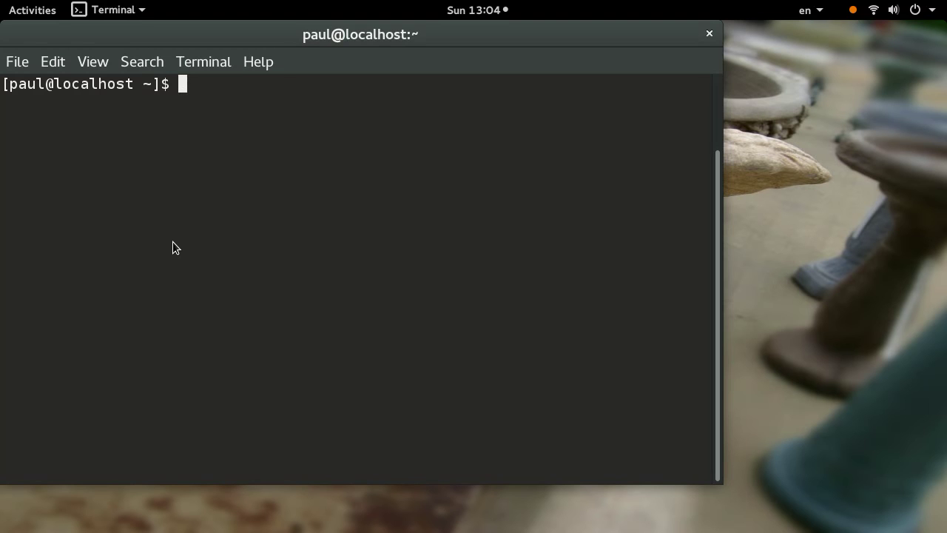
Step: Query the connected display and its resolution by running xrandr in Terminal
{"action": "type", "text": "xransr"}
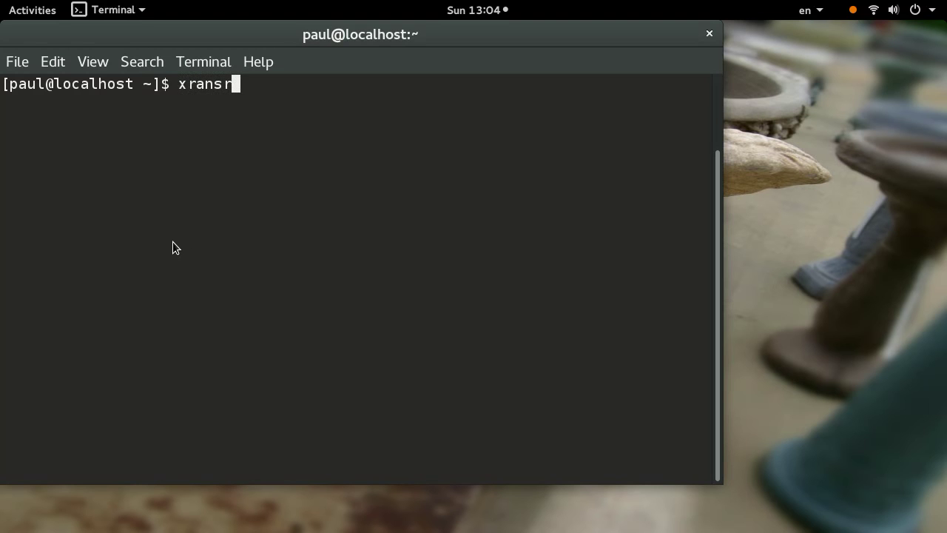
{"action": "key", "text": "ctrl+u"}
{"action": "type", "text": "xrandr"}
{"action": "key", "text": "Return"}
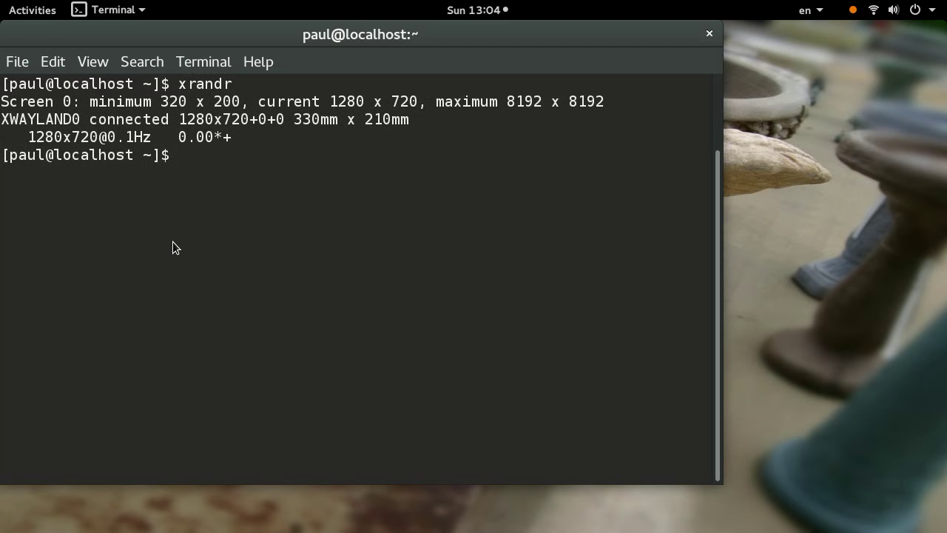
Step: List the running processes that match X by running ps aux | grep 'X'
{"action": "type", "text": "ps aux | grep "}
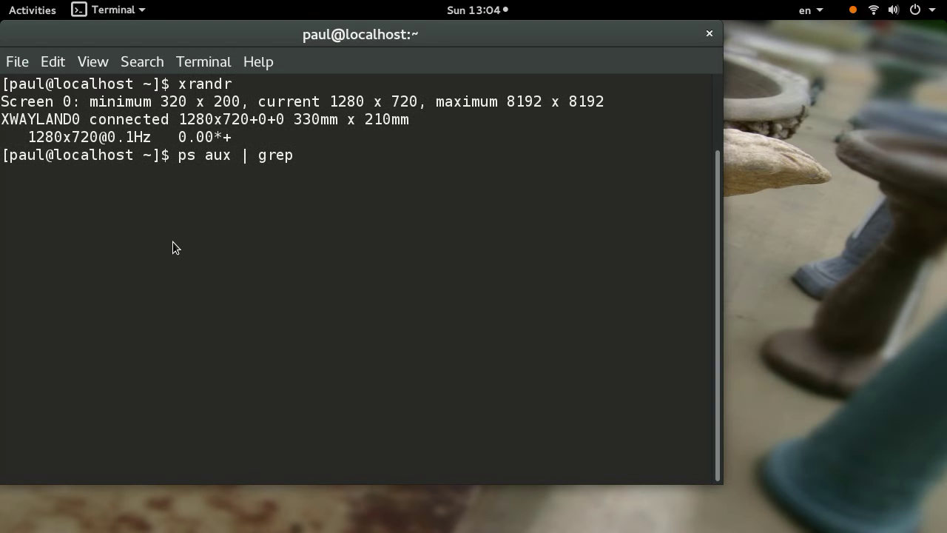
{"action": "type", "text": "''"}
{"action": "type", "text": "X'"}
{"action": "key", "text": "Return"}
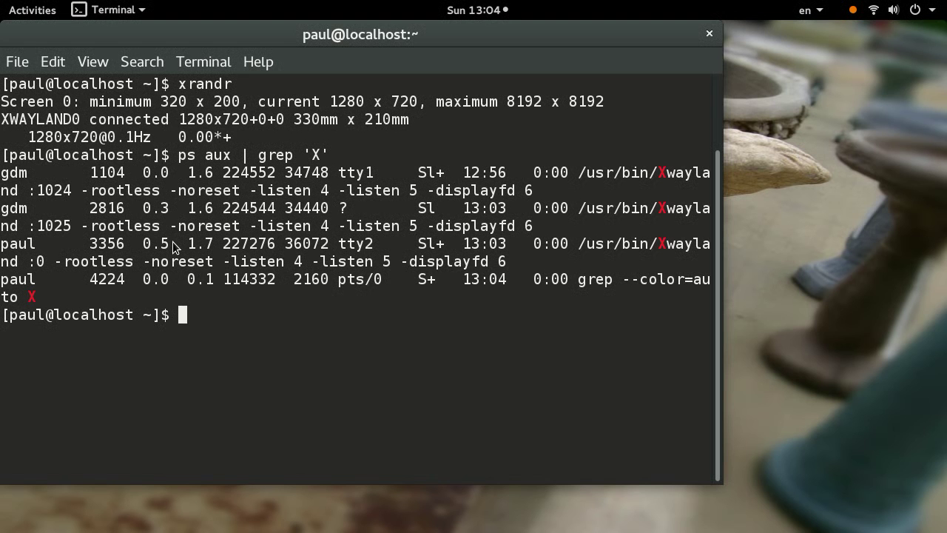
Step: List the running processes that match wayland regardless of case by running ps aux | grep -i wayland
{"action": "key", "text": "Up"}
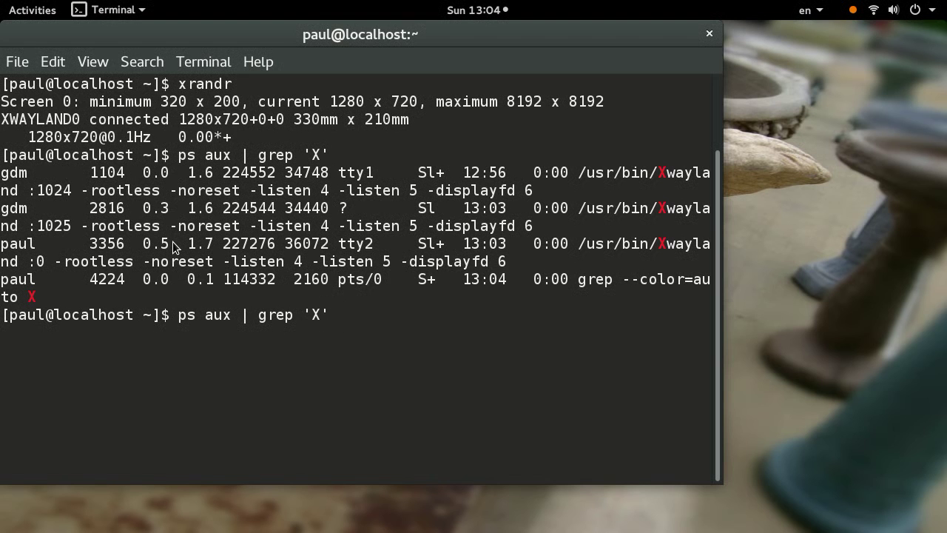
{"action": "key", "text": "BackSpace"}
{"action": "key", "text": "BackSpace"}
{"action": "key", "text": "BackSpace"}
{"action": "type", "text": "-i wayland"}
{"action": "key", "text": "Return"}
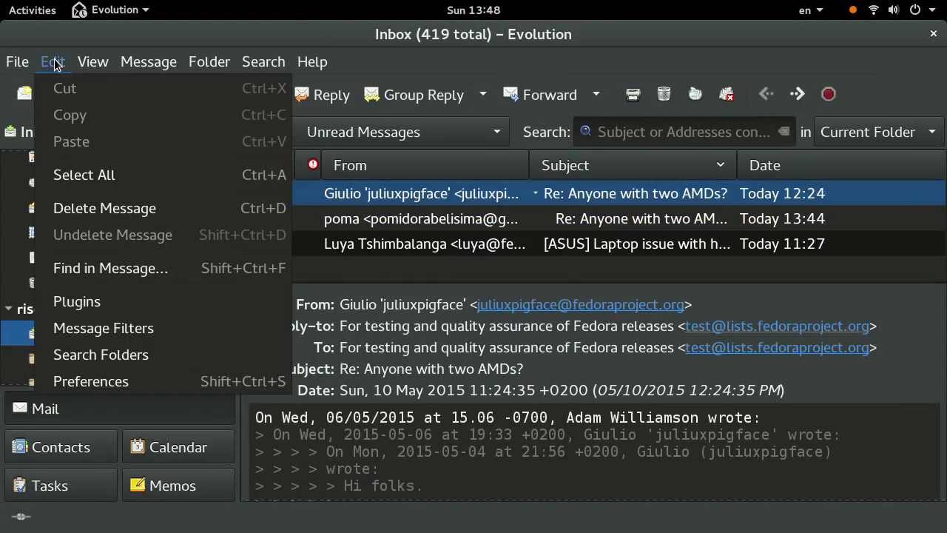
Step: Open the preferences of the Evolution mail client
{"action": "left_click", "coordinate": [91, 381]}
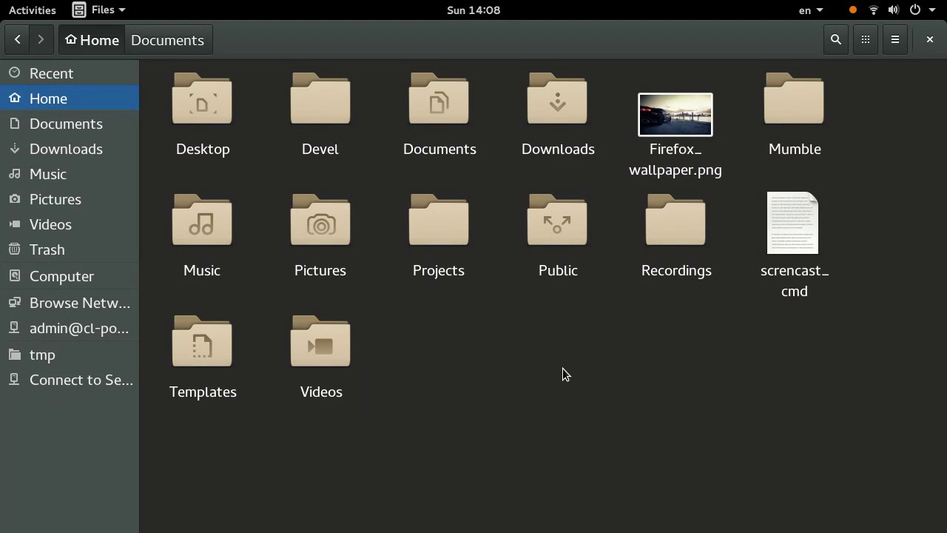
Step: Switch the Home folder in Files to list view and back to icon view
{"action": "left_click", "coordinate": [868, 43]}
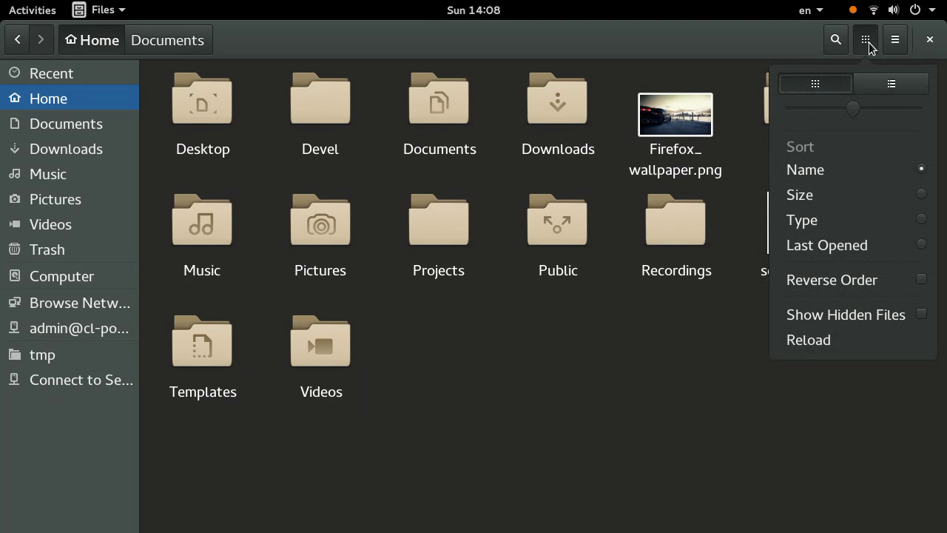
{"action": "left_click", "coordinate": [869, 46]}
{"action": "left_click", "coordinate": [867, 44]}
{"action": "left_click", "coordinate": [893, 83]}
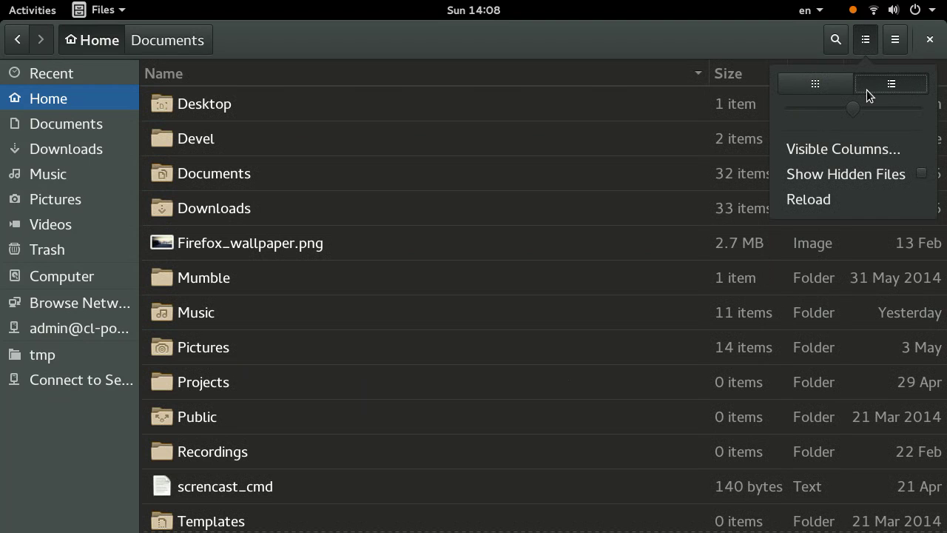
{"action": "left_click", "coordinate": [821, 90]}
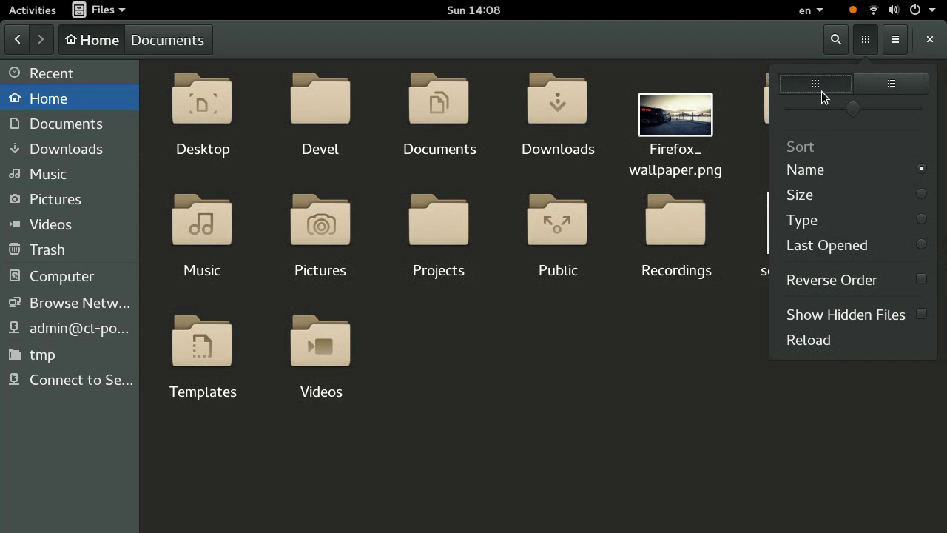
Step: Try sorting the Home folder by size, and settle on sorting by Last Opened in reverse order
{"action": "left_click", "coordinate": [824, 206]}
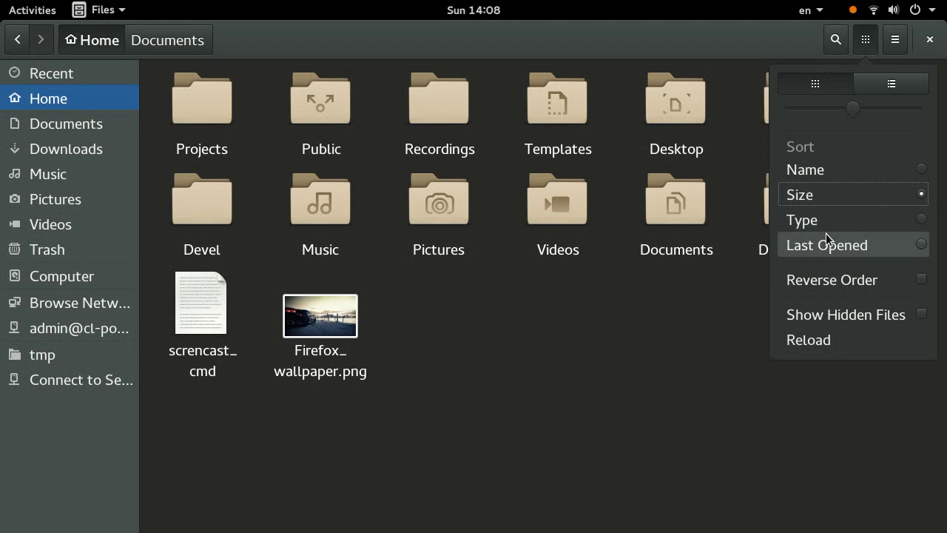
{"action": "left_click", "coordinate": [829, 238]}
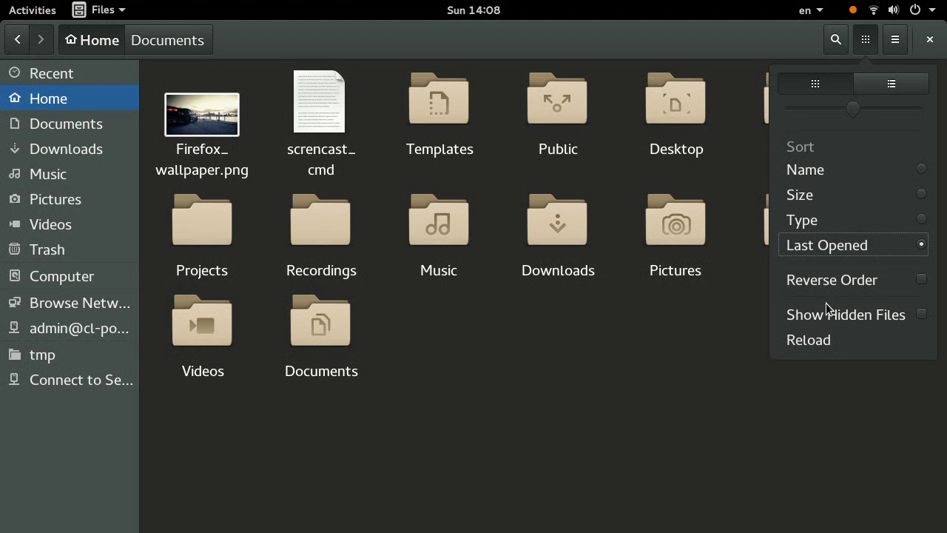
{"action": "left_click", "coordinate": [824, 284]}
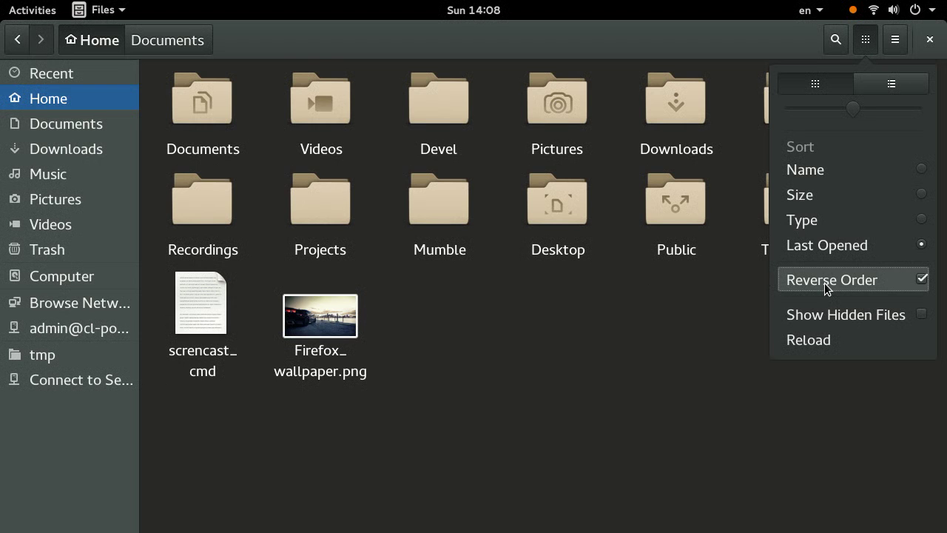
Step: Review the actions offered for the current location, such as New Folder, New Tab and Enter Location
{"action": "left_click", "coordinate": [904, 35]}
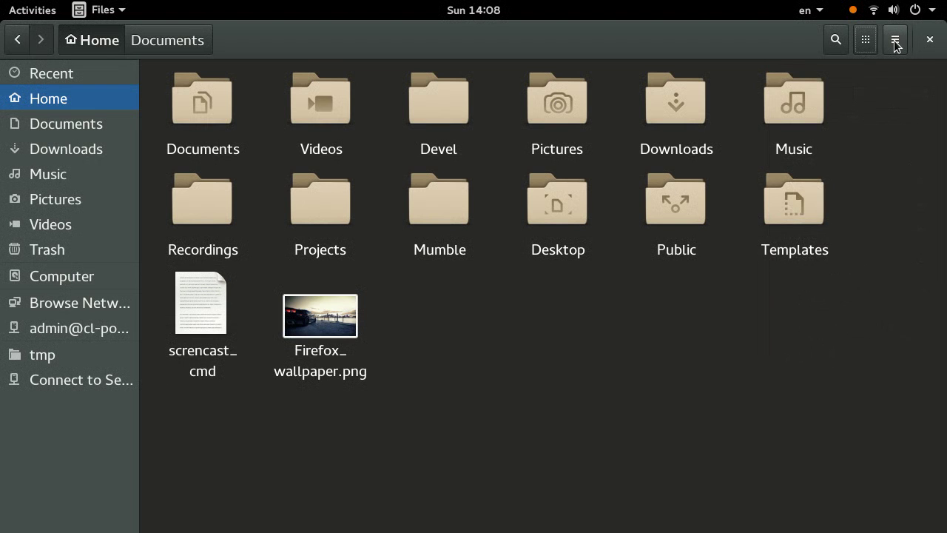
{"action": "left_click", "coordinate": [896, 41]}
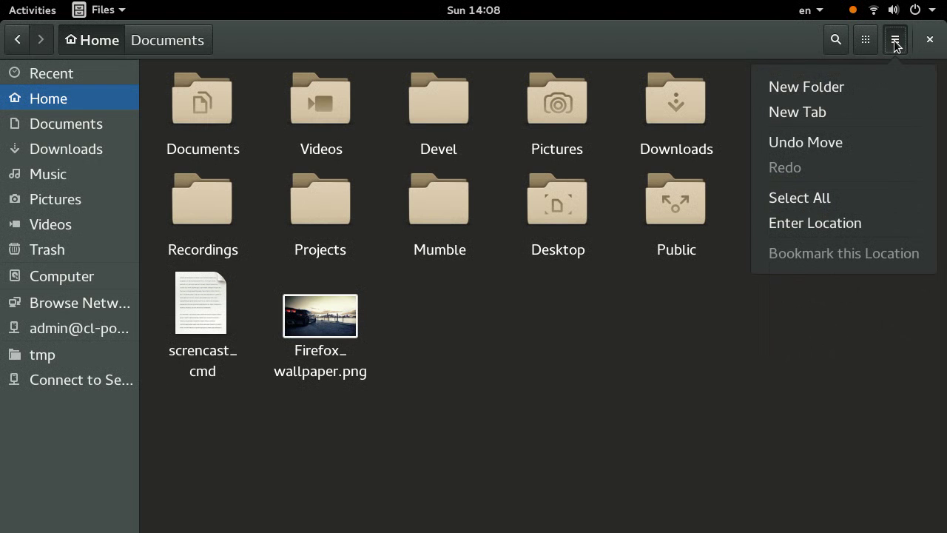
{"action": "left_click", "coordinate": [895, 43]}
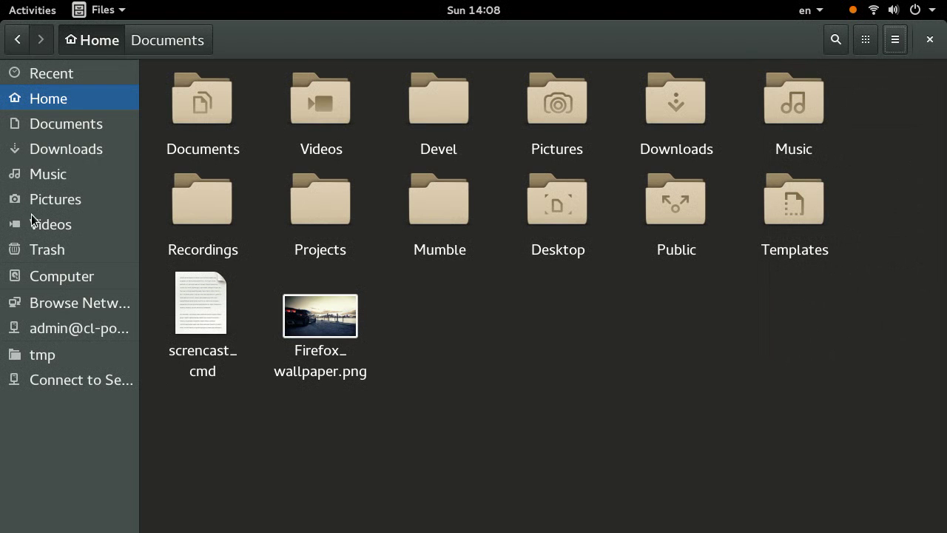
Step: Open the Computer location in a new tab and switch to that tab
{"action": "right_click", "coordinate": [67, 277]}
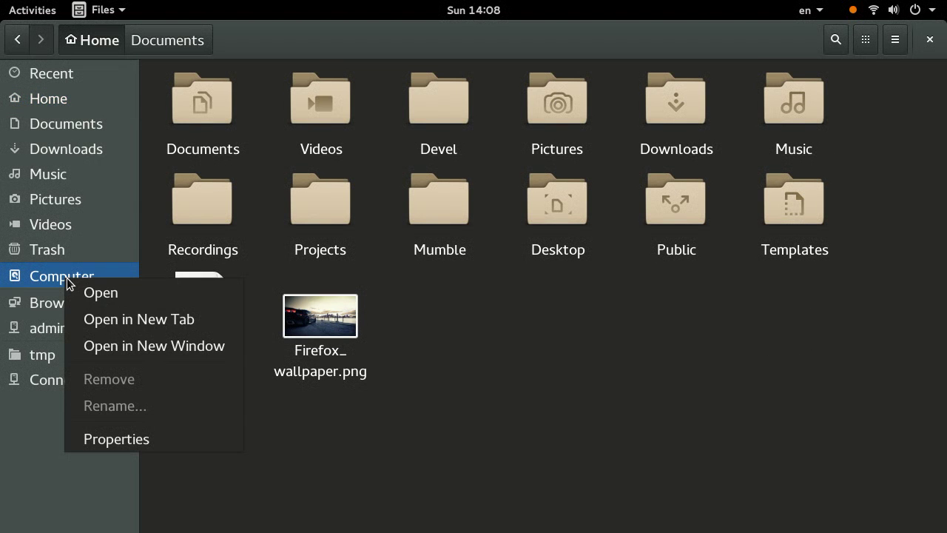
{"action": "left_click", "coordinate": [146, 330]}
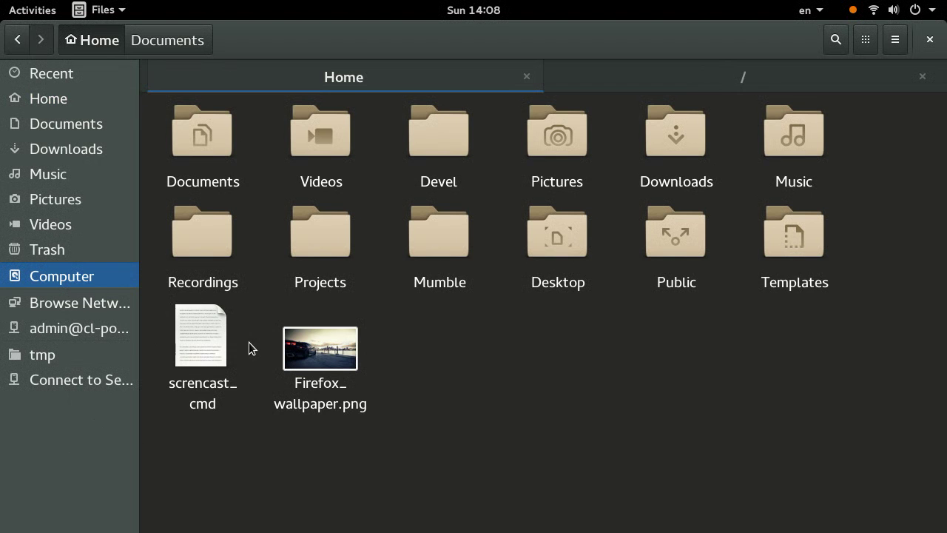
{"action": "left_click", "coordinate": [652, 74]}
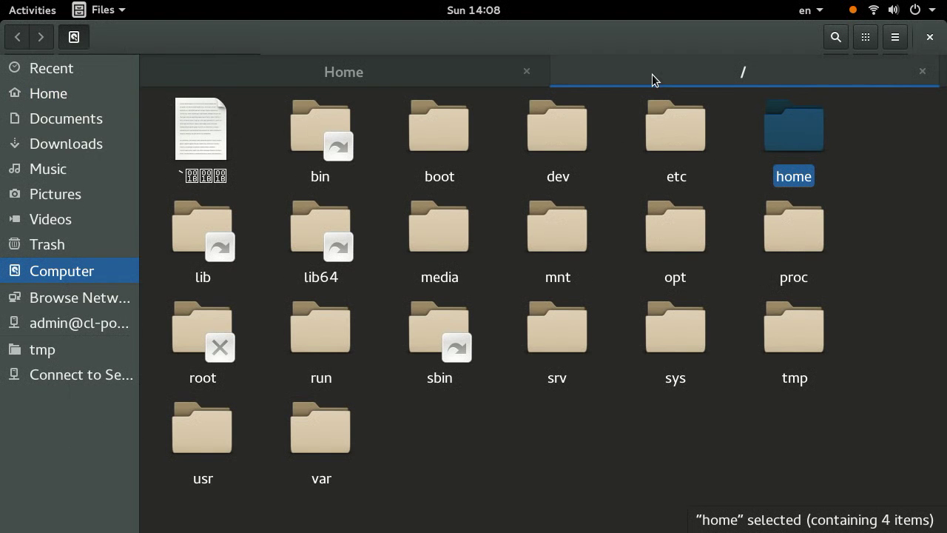
Step: Open the srv folder to view its contents, and return to the root directory
{"action": "left_click", "coordinate": [567, 331]}
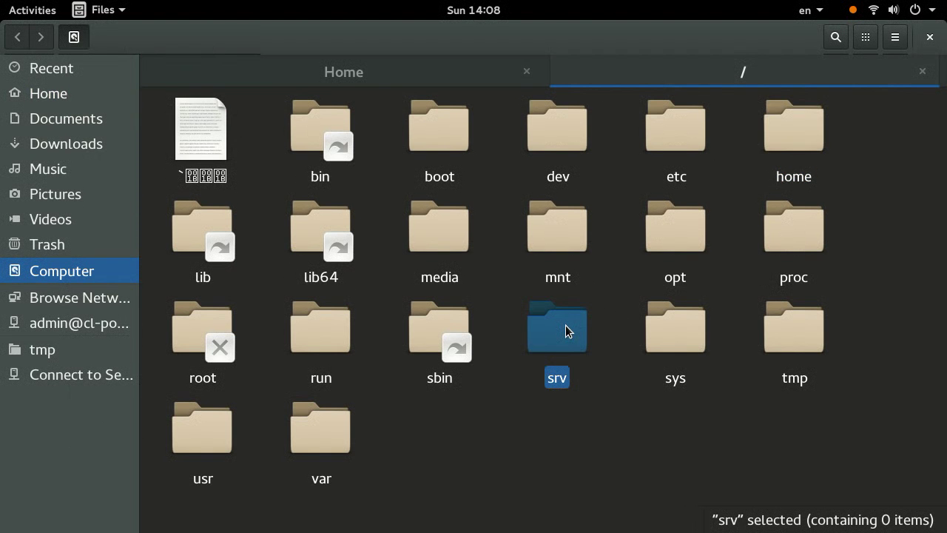
{"action": "right_click", "coordinate": [567, 330]}
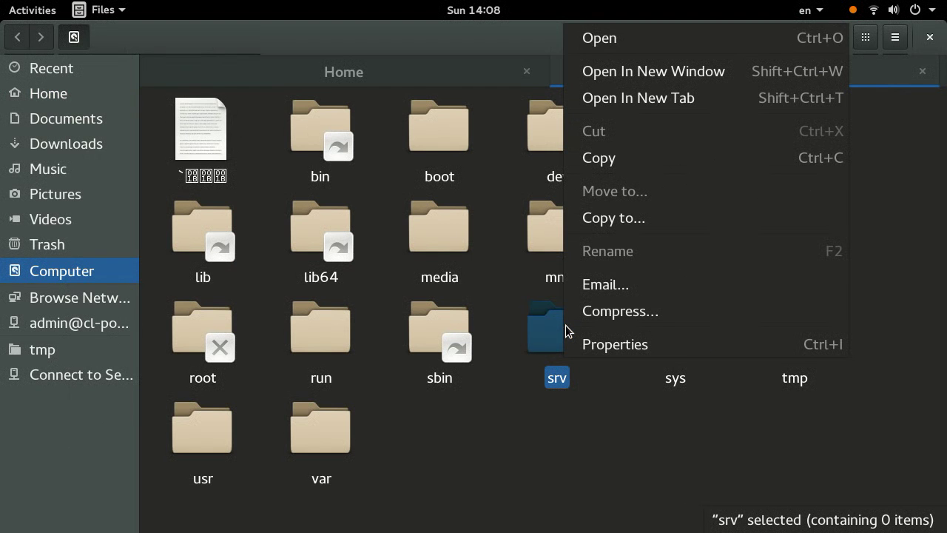
{"action": "left_click", "coordinate": [625, 38]}
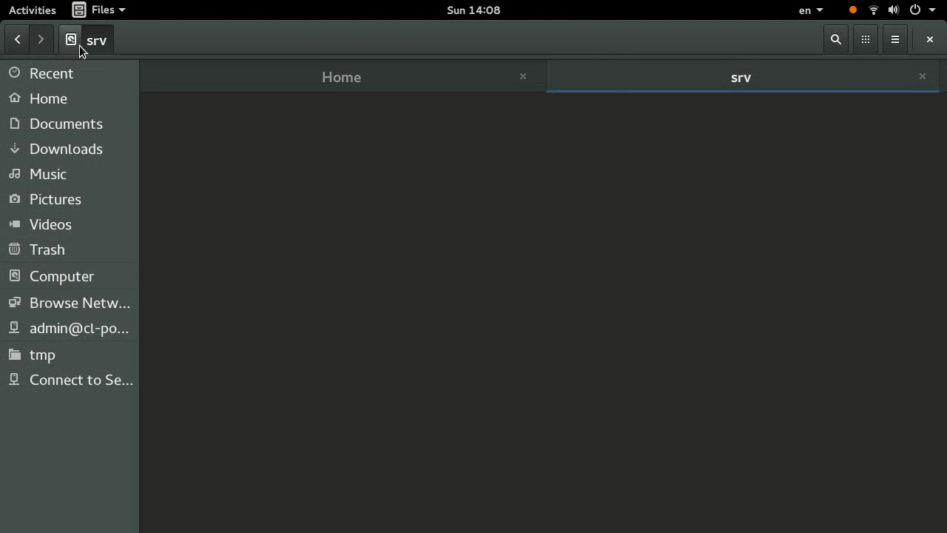
{"action": "left_click", "coordinate": [20, 42]}
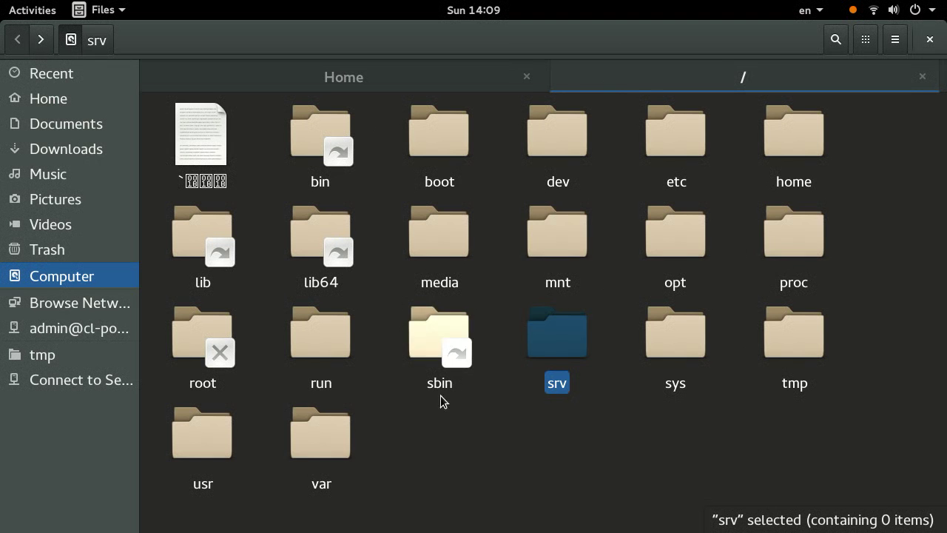
Step: Browse from the root directory into the var folder, its www subfolder and the html folder inside it
{"action": "left_click", "coordinate": [325, 424]}
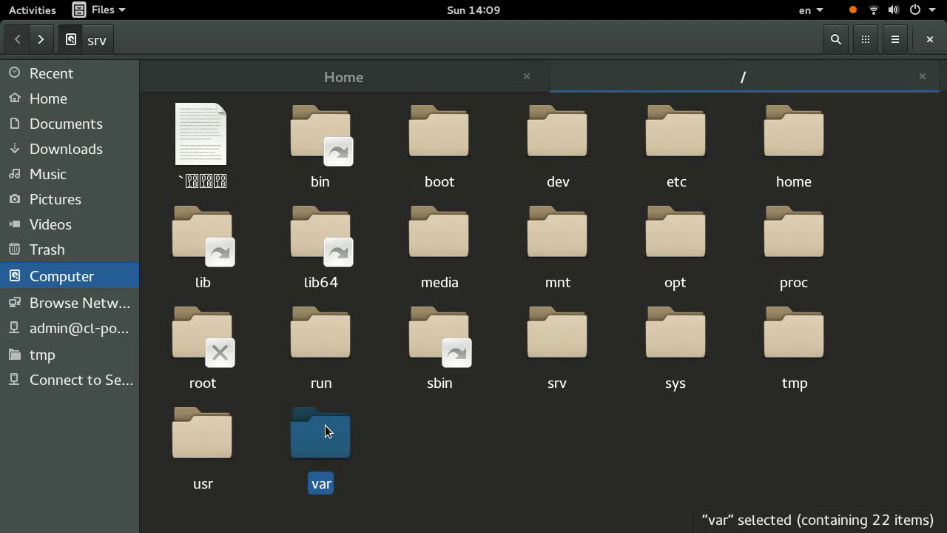
{"action": "double_click", "coordinate": [325, 425]}
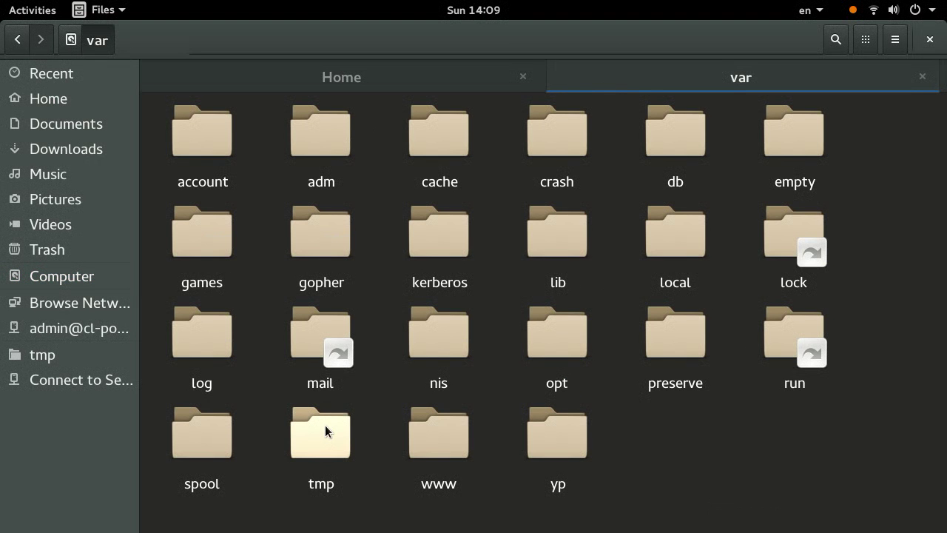
{"action": "left_click", "coordinate": [454, 440]}
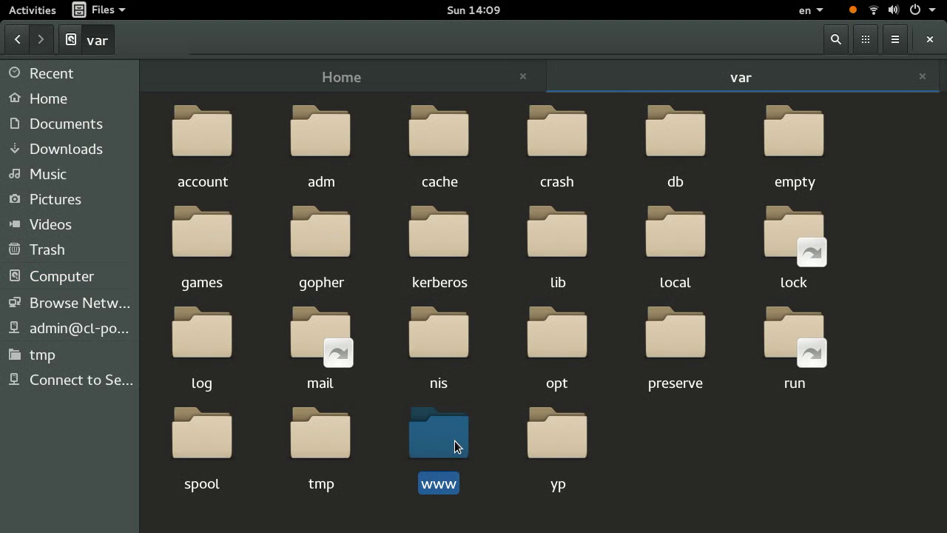
{"action": "double_click", "coordinate": [454, 440]}
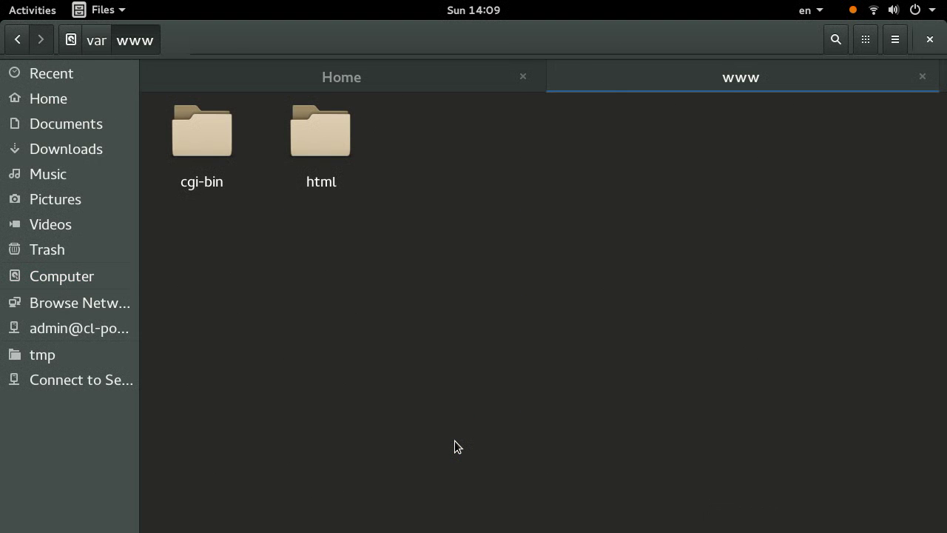
{"action": "left_click", "coordinate": [339, 169]}
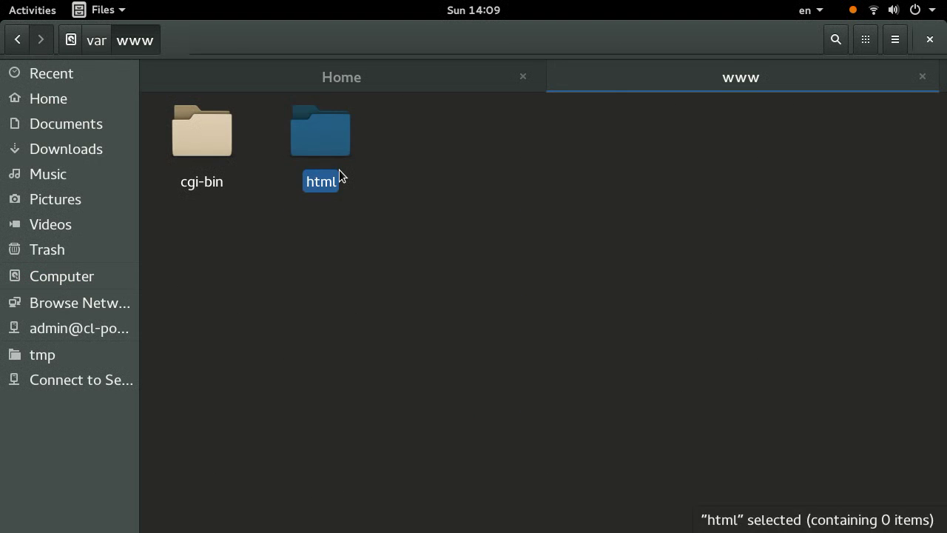
{"action": "double_click", "coordinate": [339, 169]}
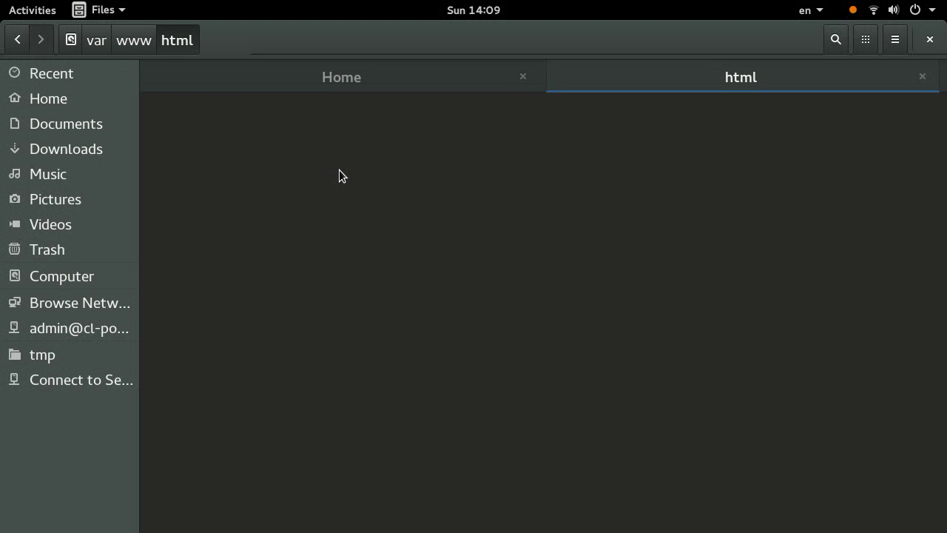
Step: Return to the Home tab and open the permissions in the Projects folder's properties
{"action": "left_click", "coordinate": [284, 88]}
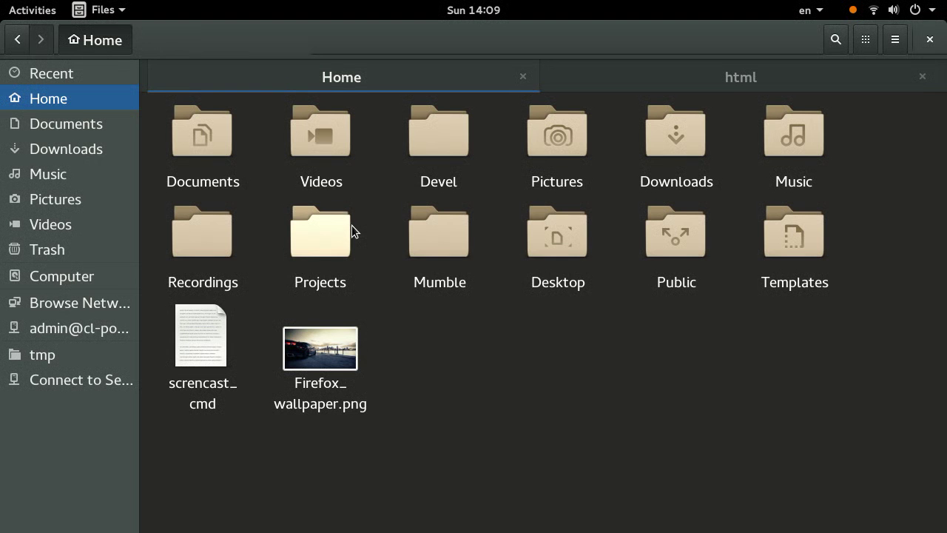
{"action": "left_click", "coordinate": [330, 229]}
{"action": "right_click", "coordinate": [330, 228]}
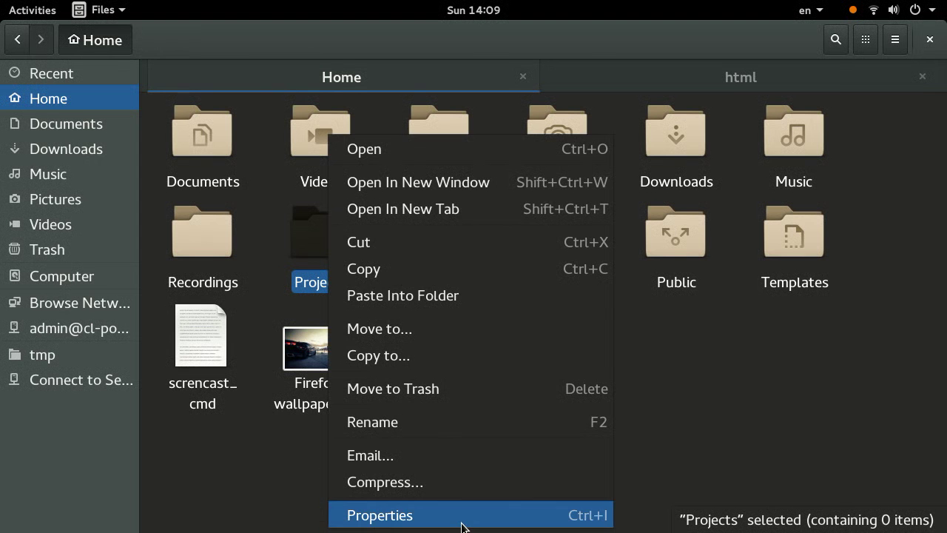
{"action": "left_click", "coordinate": [461, 518]}
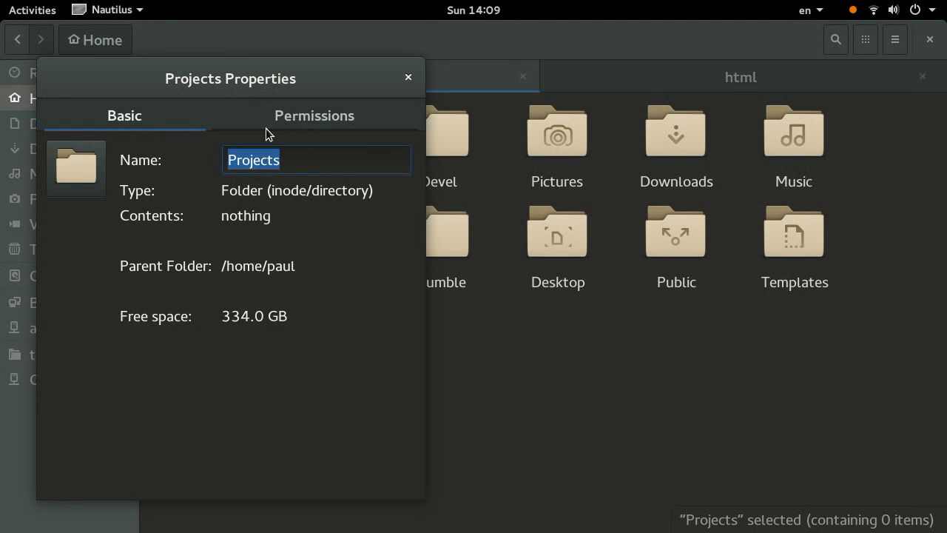
{"action": "left_click", "coordinate": [305, 102]}
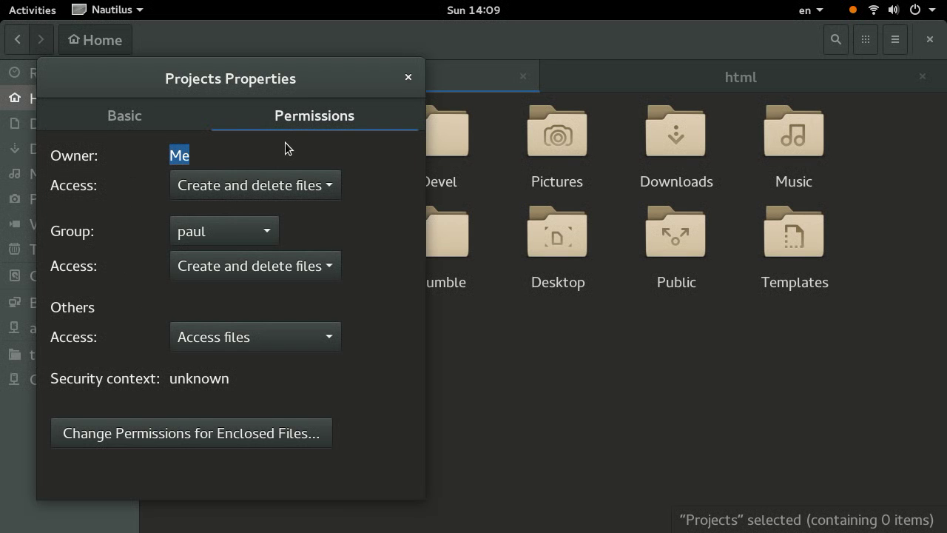
Step: Review the owner access options and the available groups in the Projects folder's permissions
{"action": "left_click", "coordinate": [274, 187]}
{"action": "left_click", "coordinate": [274, 186]}
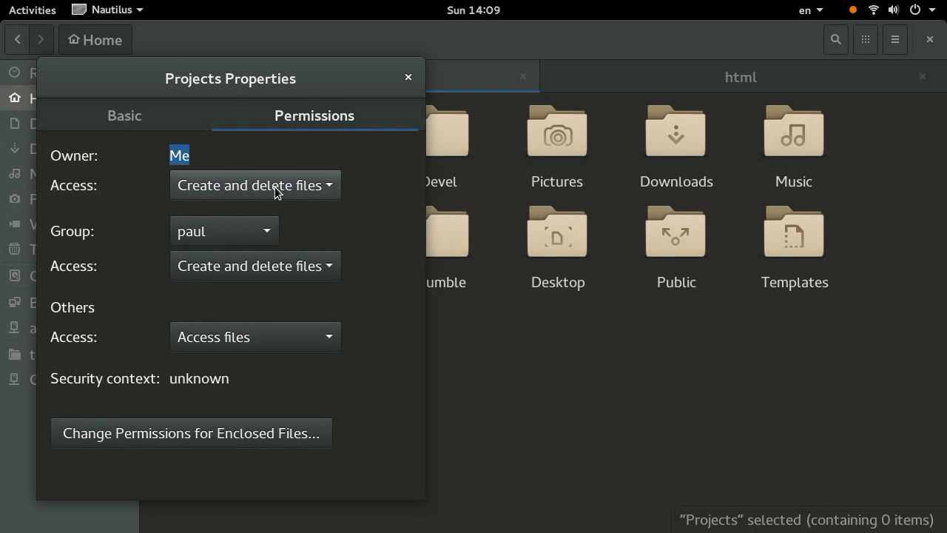
{"action": "left_click", "coordinate": [206, 226]}
{"action": "left_click", "coordinate": [206, 228]}
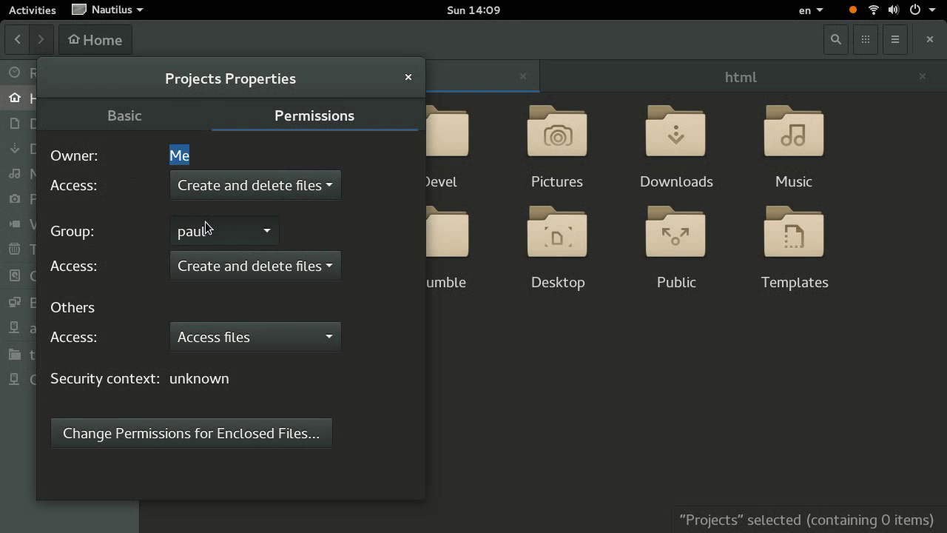
{"action": "left_click", "coordinate": [207, 227]}
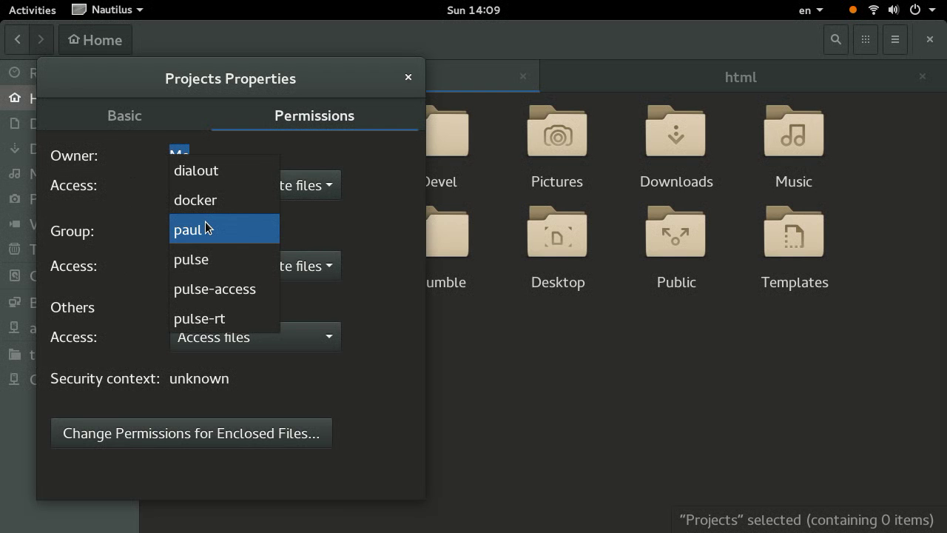
{"action": "left_click", "coordinate": [206, 227]}
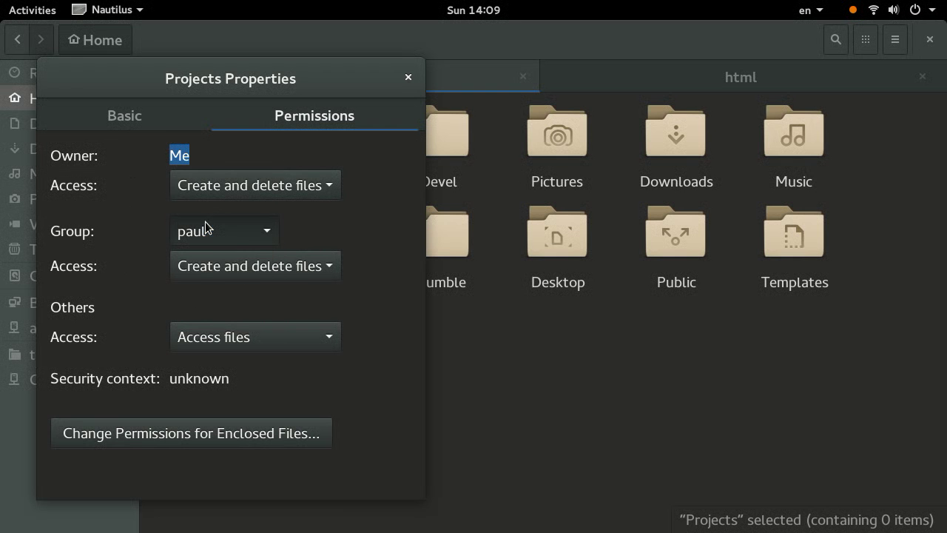
Step: View the Projects folder's basic properties and close the properties dialog
{"action": "left_click", "coordinate": [100, 122]}
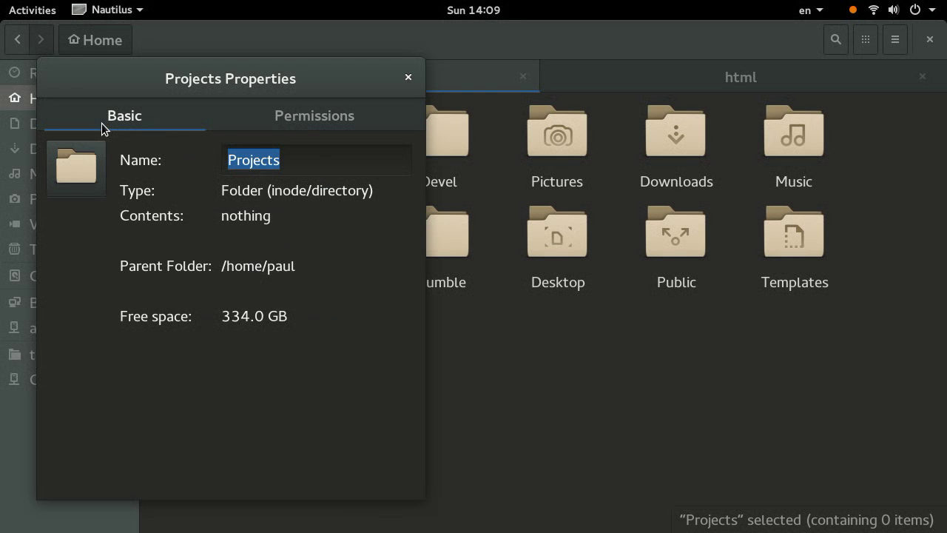
{"action": "left_click", "coordinate": [416, 84]}
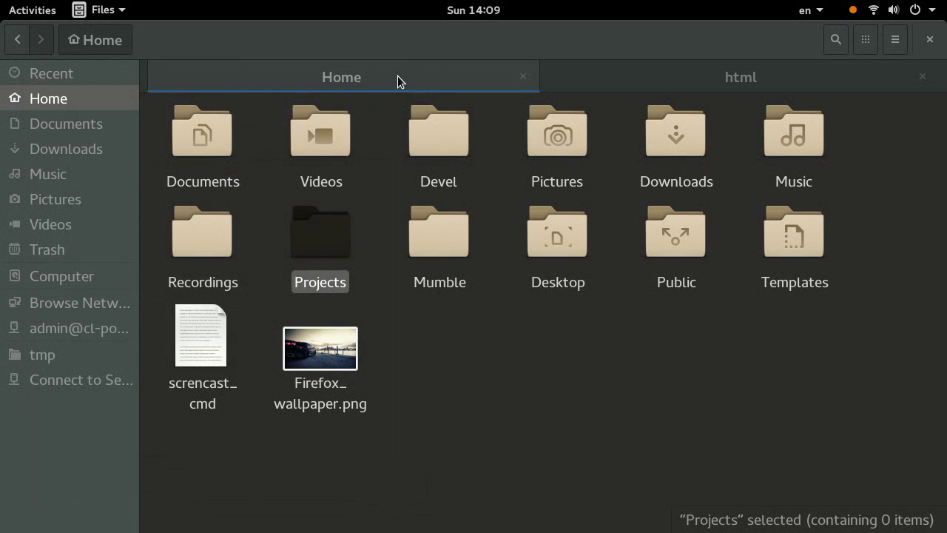
Step: View the About information for the Files application, close it, and switch to the html tab
{"action": "left_click", "coordinate": [113, 8]}
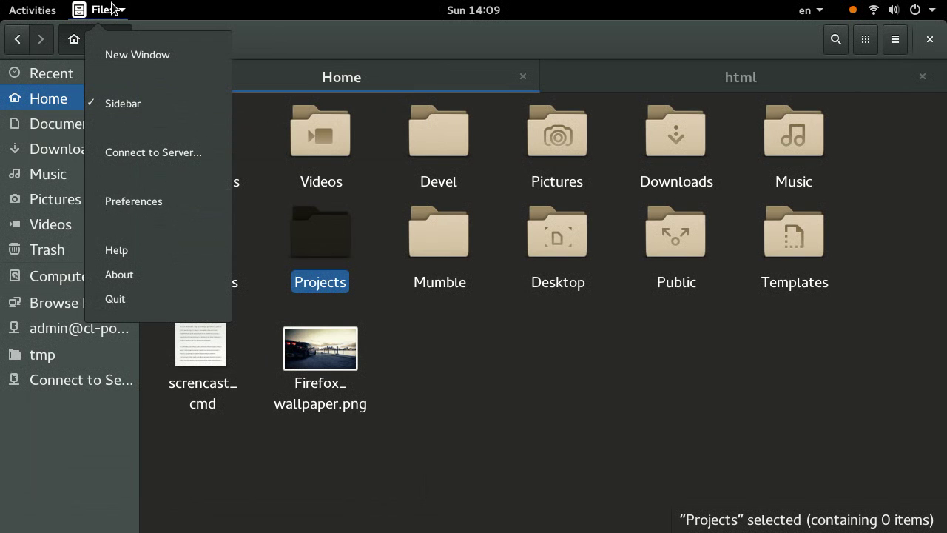
{"action": "left_click", "coordinate": [152, 283]}
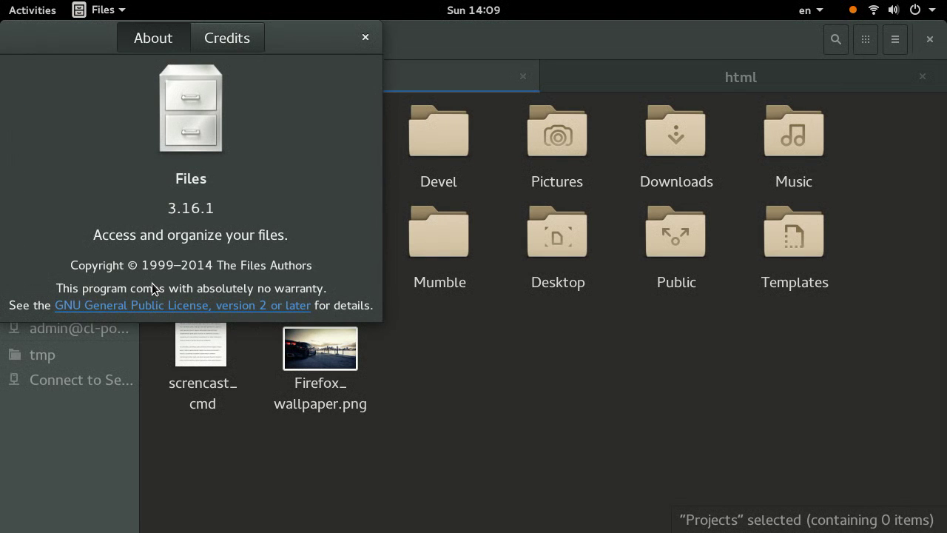
{"action": "left_click", "coordinate": [363, 42]}
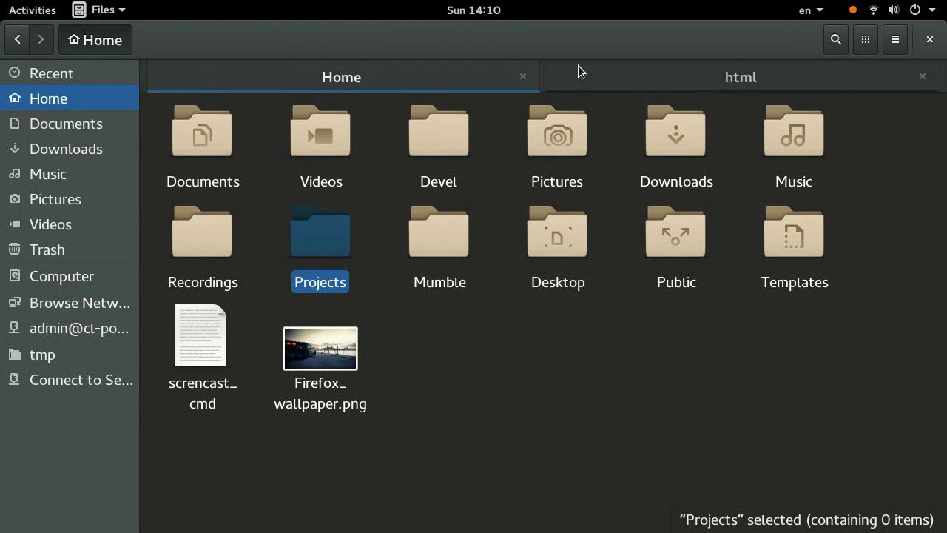
{"action": "left_click", "coordinate": [625, 82]}
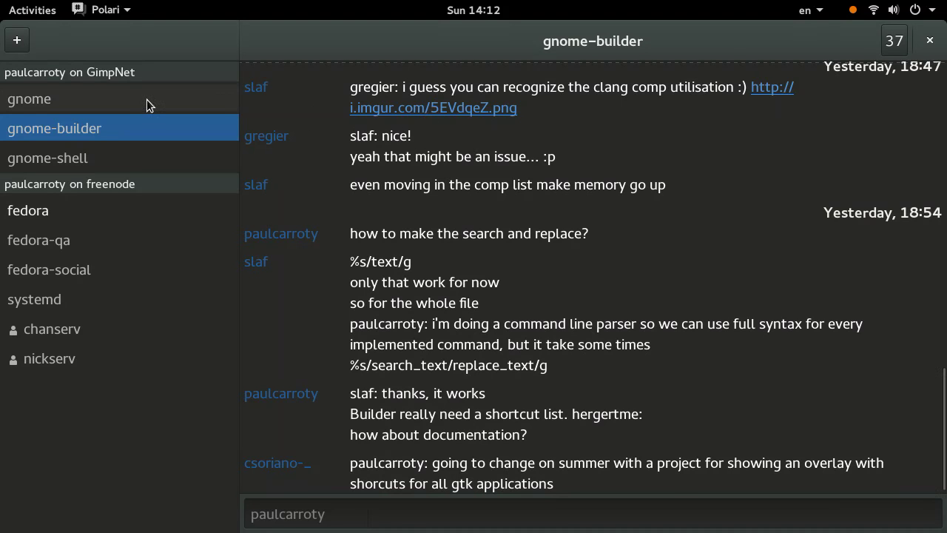
Step: Browse the gnome, fedora, chanserv and gnome-builder conversations in Polari, and return to the gnome channel
{"action": "left_click", "coordinate": [147, 105]}
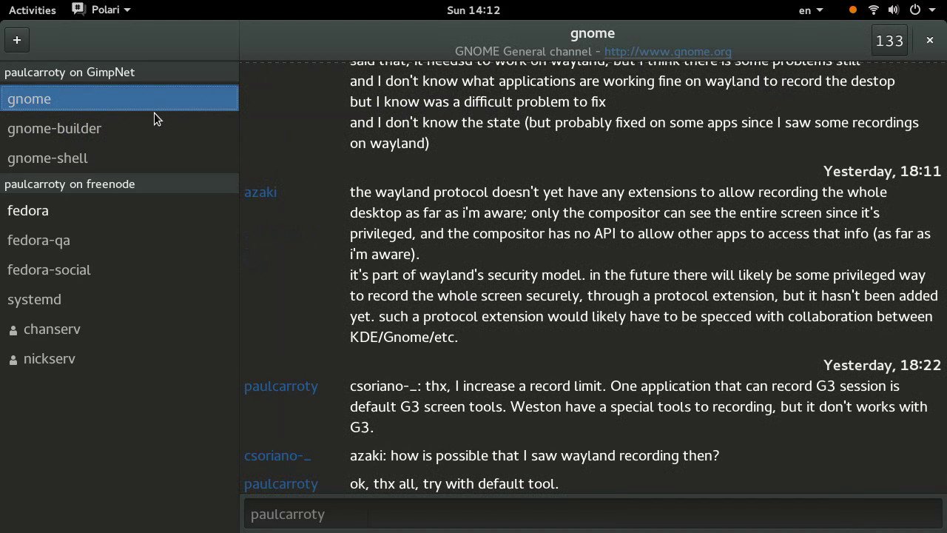
{"action": "left_click", "coordinate": [125, 217]}
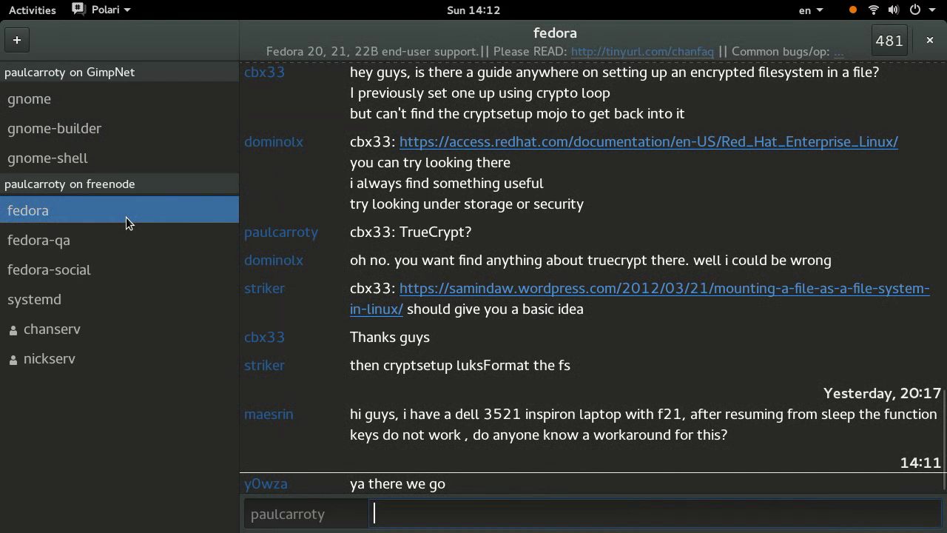
{"action": "left_click", "coordinate": [122, 340]}
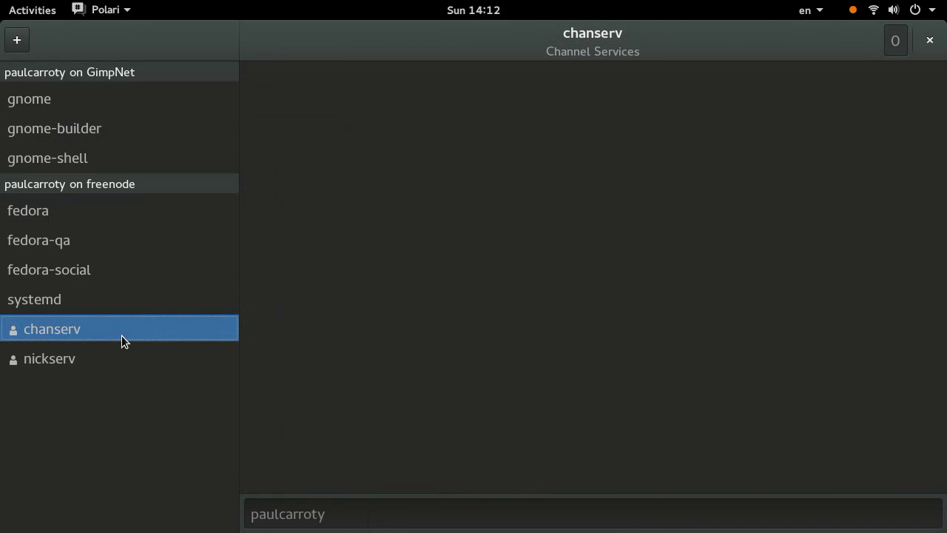
{"action": "left_click", "coordinate": [97, 129]}
{"action": "left_click", "coordinate": [72, 96]}
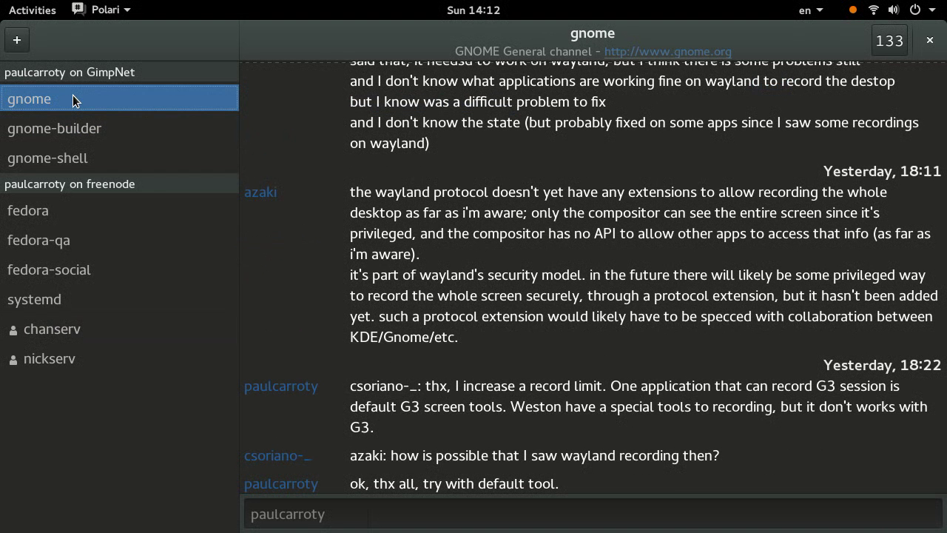
Step: View the chat client's About information and its credits, and close the dialog
{"action": "left_click", "coordinate": [107, 11]}
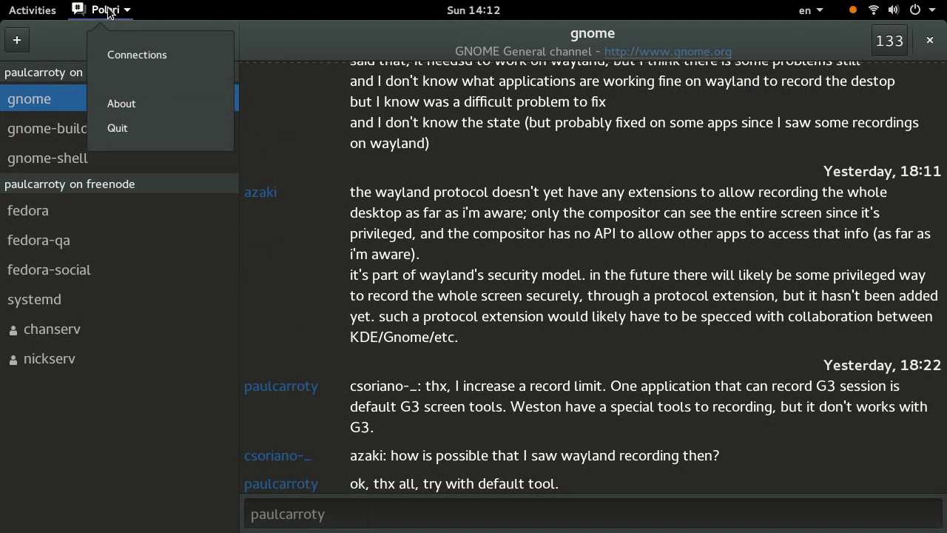
{"action": "left_click", "coordinate": [149, 115]}
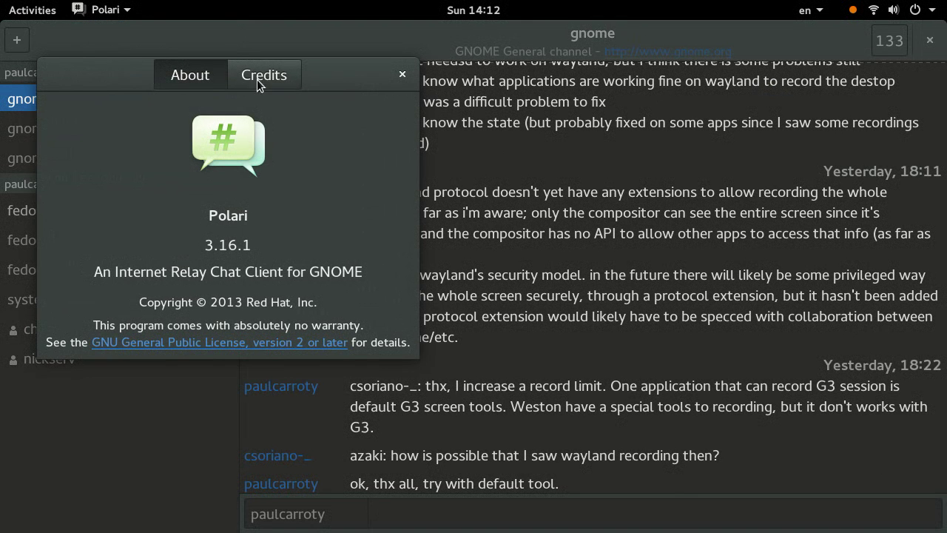
{"action": "left_click", "coordinate": [281, 74]}
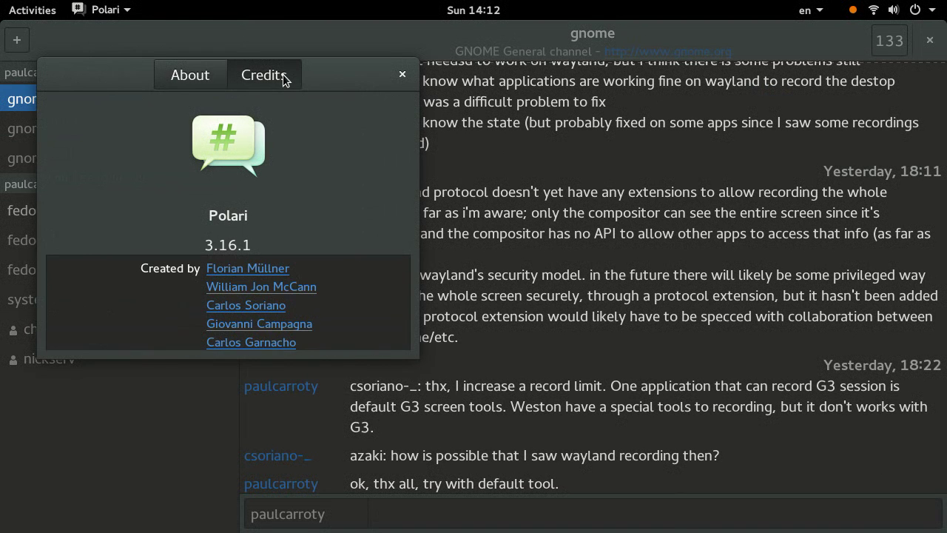
{"action": "left_click", "coordinate": [407, 76]}
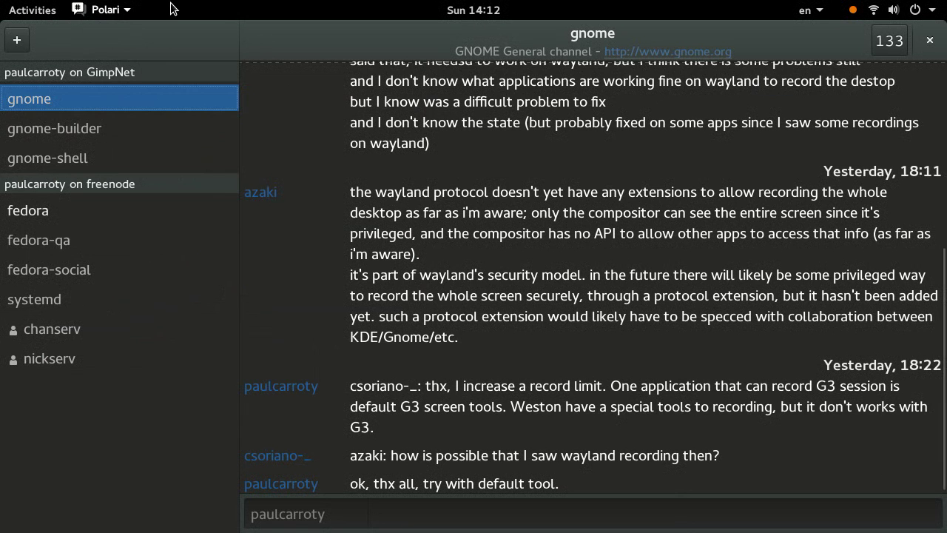
{"action": "left_click", "coordinate": [97, 9]}
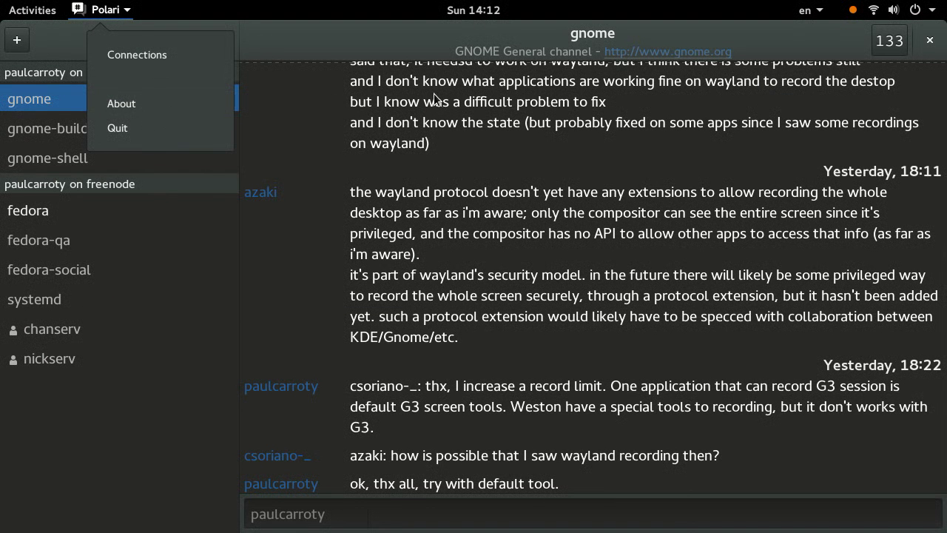
{"action": "left_click", "coordinate": [889, 45]}
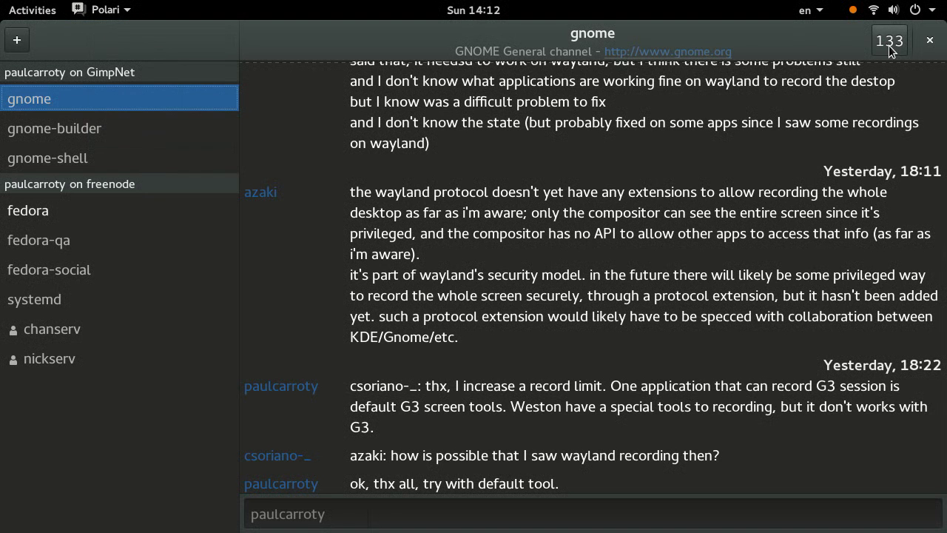
{"action": "left_click", "coordinate": [889, 46]}
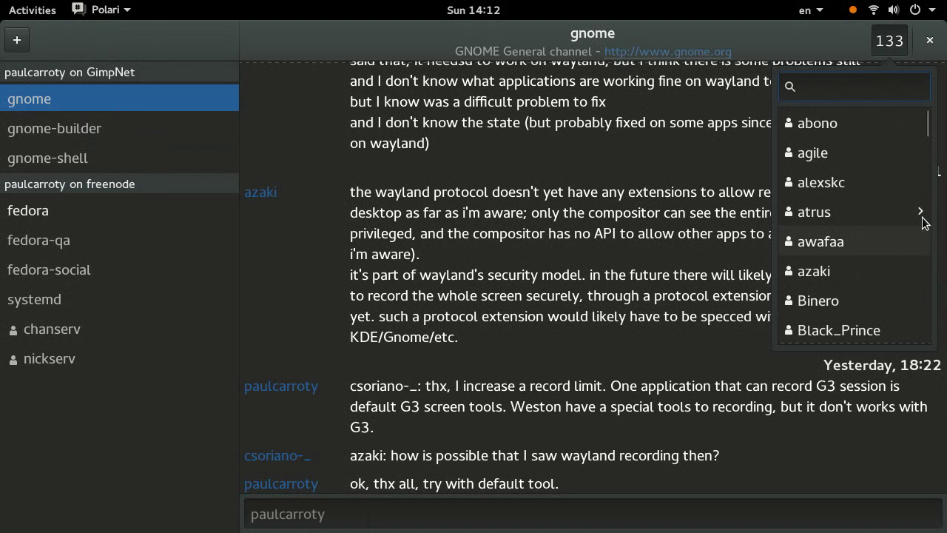
{"action": "left_click", "coordinate": [827, 299]}
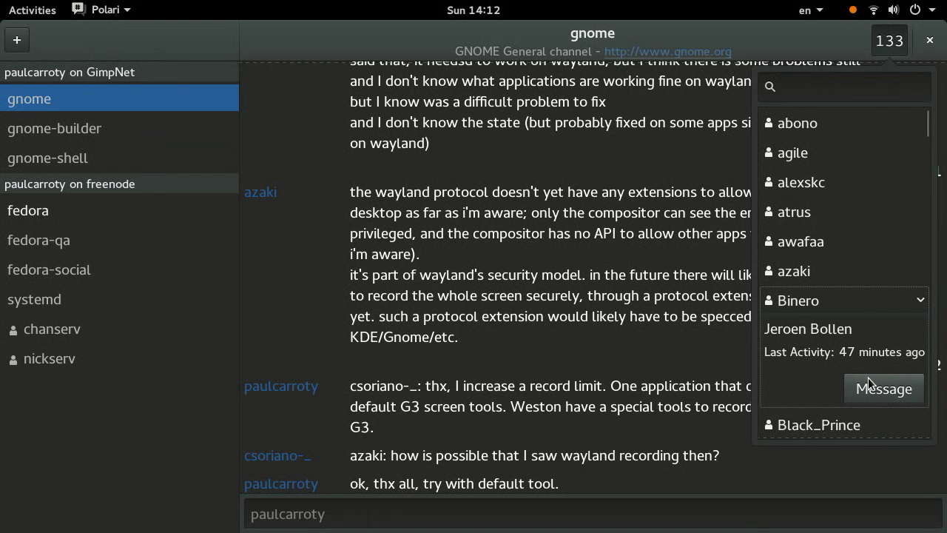
{"action": "key", "text": "Escape"}
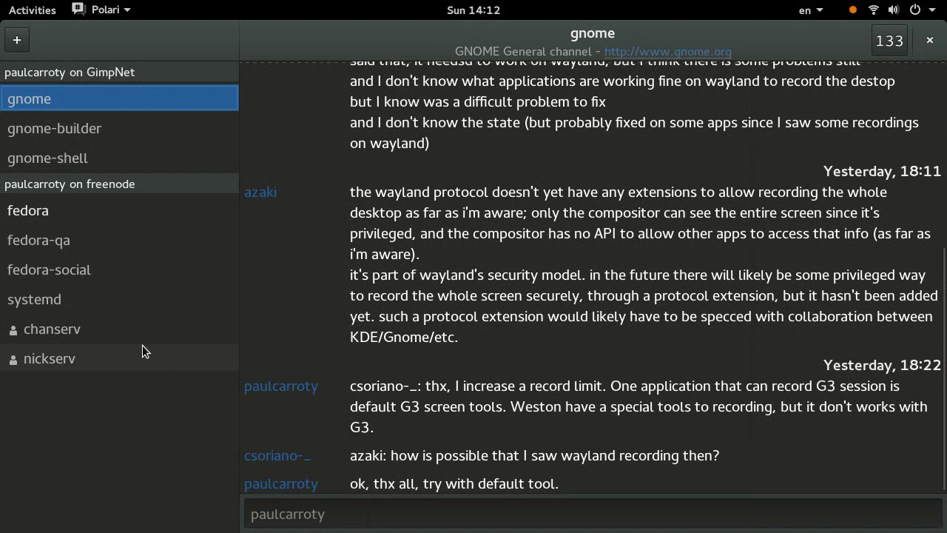
Step: Open the fedora channel, select the sender's nickname beside the "oh no" TrueCrypt reply, and check the text options available for it
{"action": "left_click", "coordinate": [88, 216]}
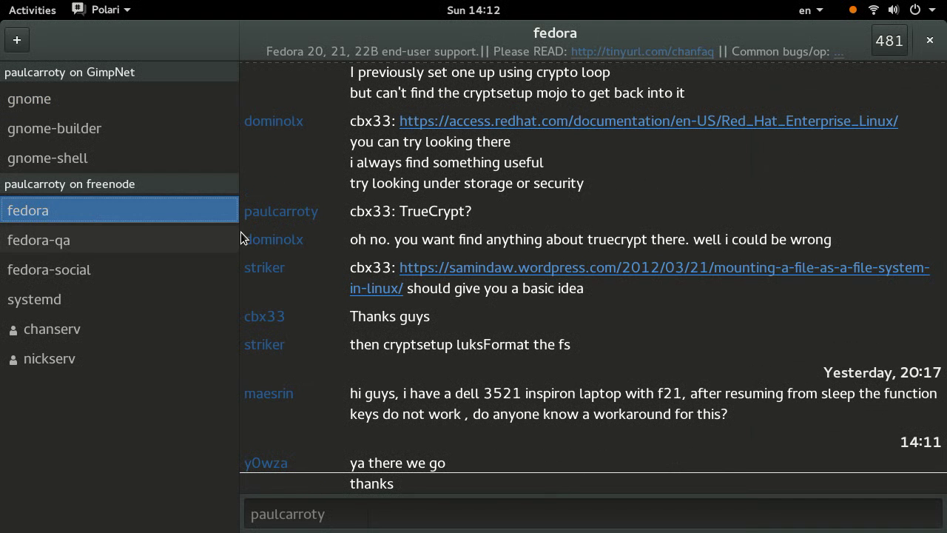
{"action": "double_click", "coordinate": [287, 248]}
{"action": "right_click", "coordinate": [284, 243]}
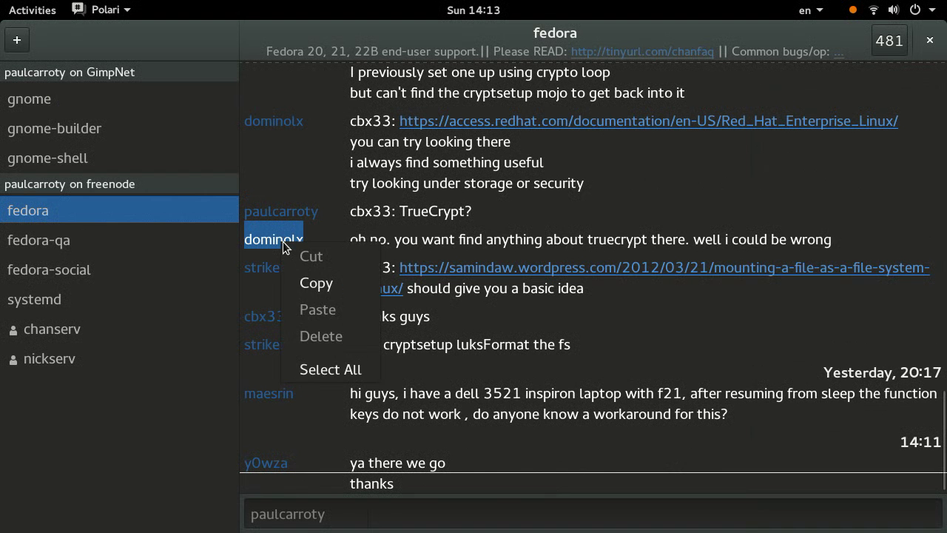
{"action": "key", "text": "Escape"}
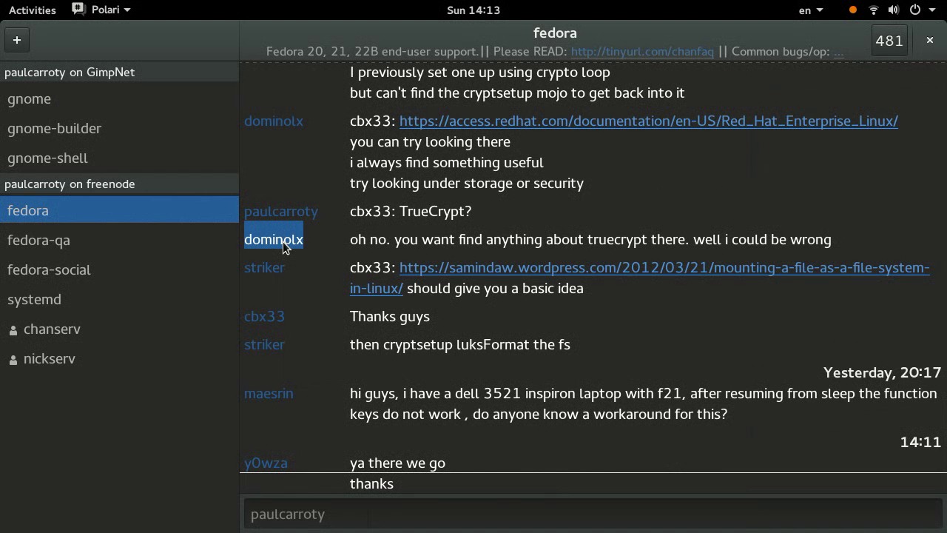